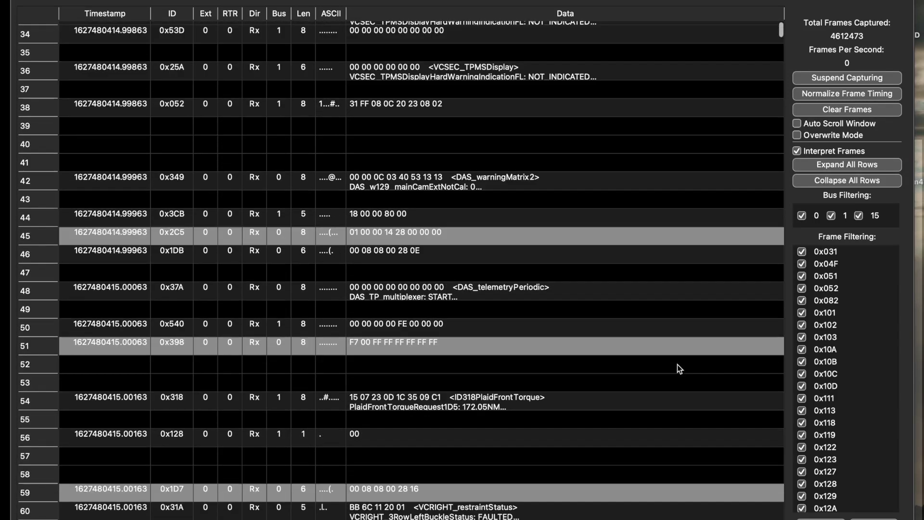
- Look through the first couple hundred captured frames and the decoded ID118DriveSystemStatus signals near the start of the log
scroll(678, 365, "down", 20)
scroll(677, 365, "down", 7)
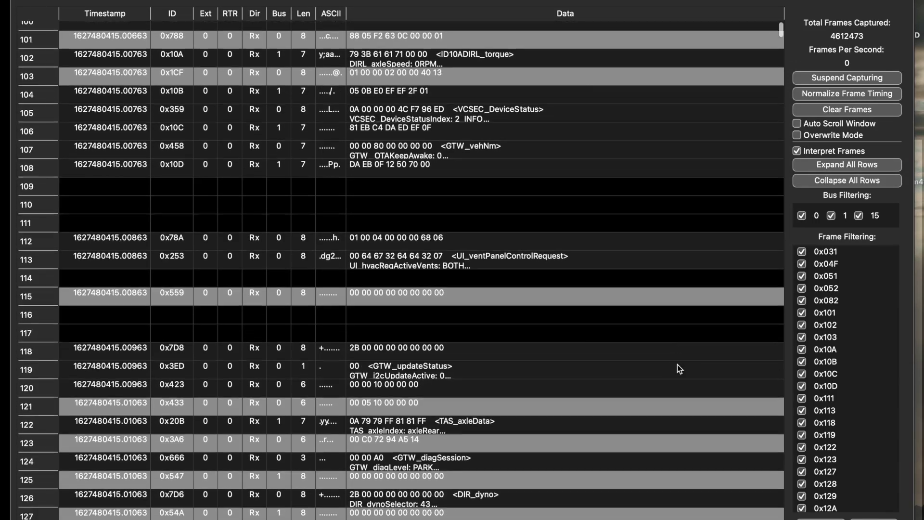
scroll(677, 369, "down", 13)
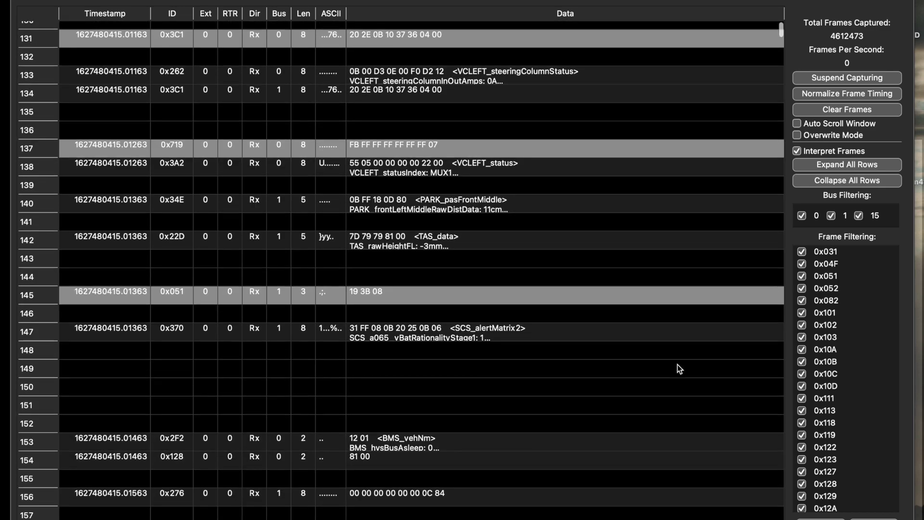
scroll(677, 369, "down", 13)
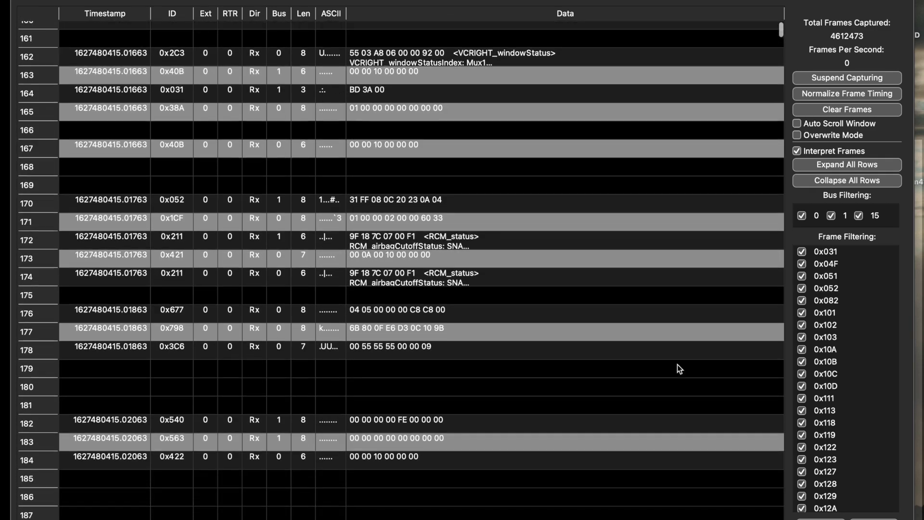
scroll(677, 369, "down", 13)
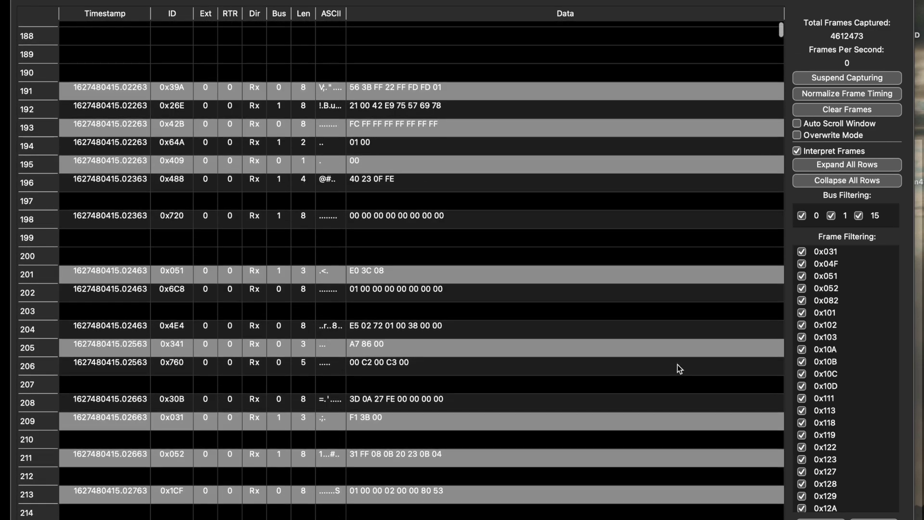
scroll(679, 369, "down", 4)
scroll(679, 369, "up", 20)
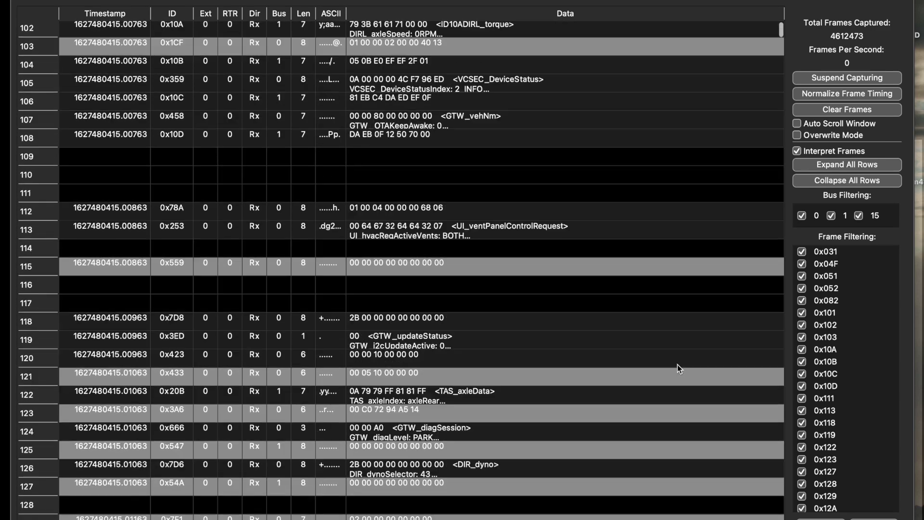
scroll(677, 365, "up", 20)
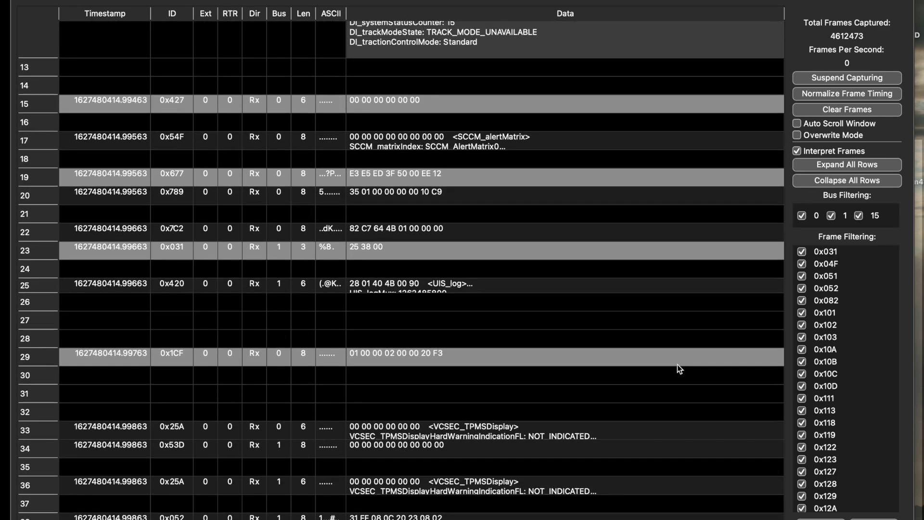
scroll(678, 369, "up", 10)
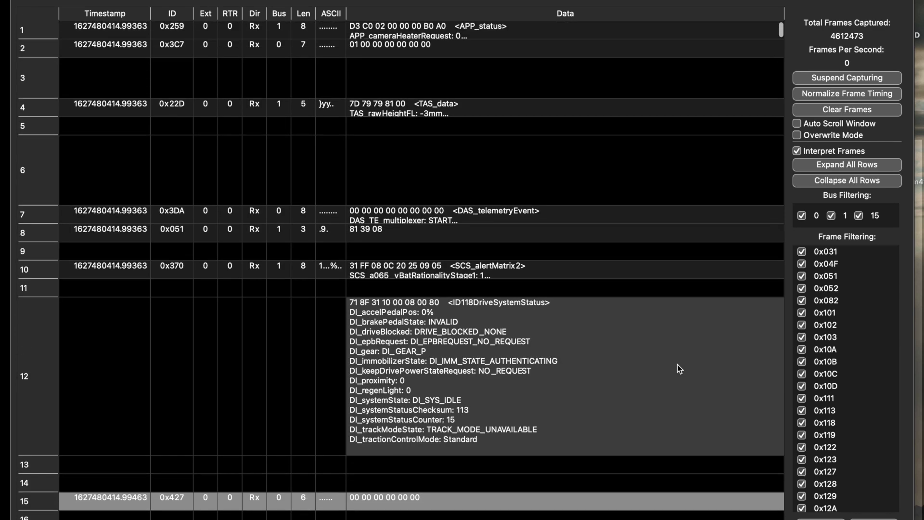
scroll(679, 369, "down", 10)
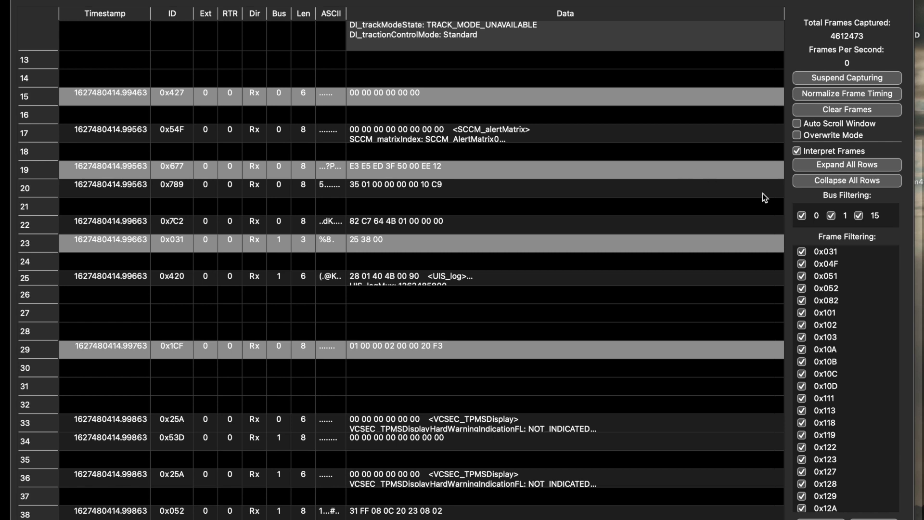
- Check the Data Graphing plot of speed, power and pack current, and look through the frame IDs available for filtering
left_click(920, 294)
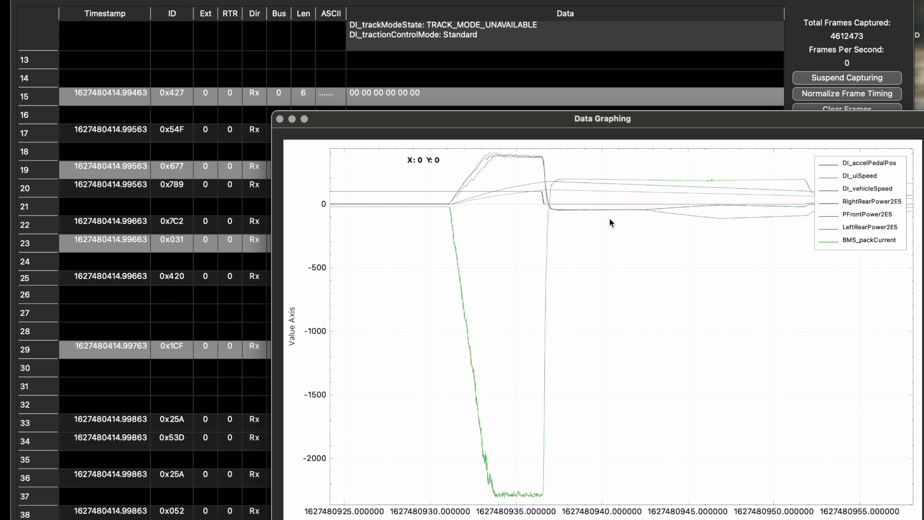
left_click(670, 3)
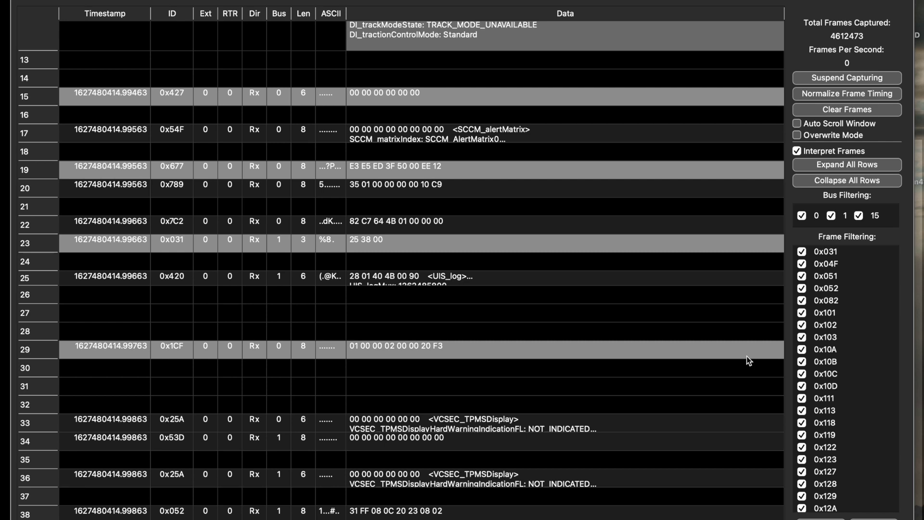
scroll(842, 380, "down", 10)
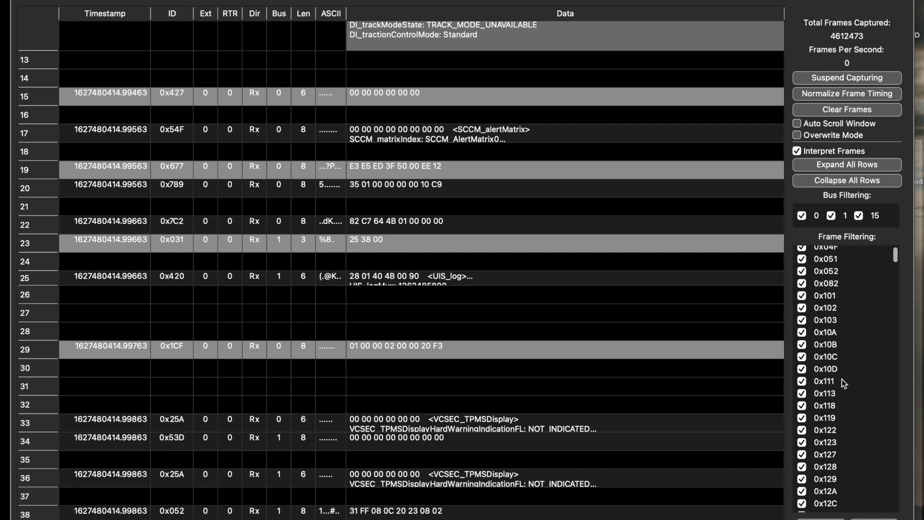
scroll(842, 380, "down", 15)
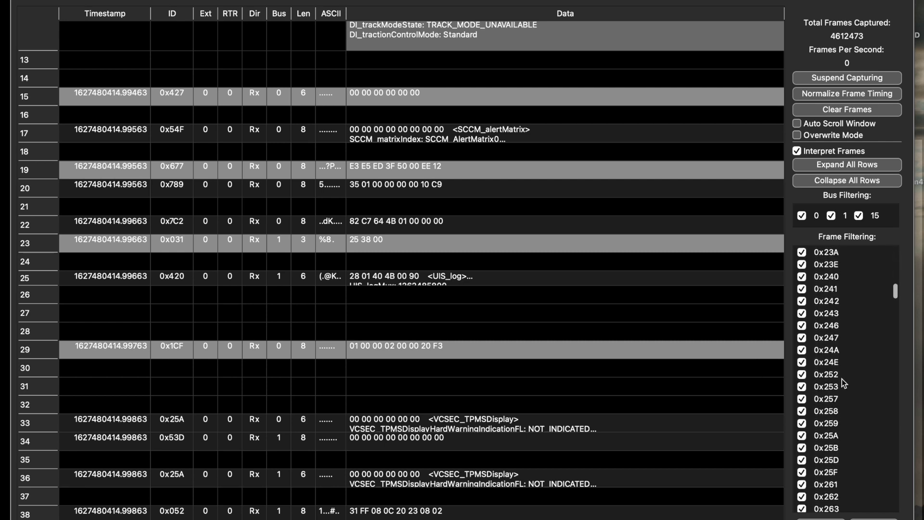
scroll(843, 383, "down", 8)
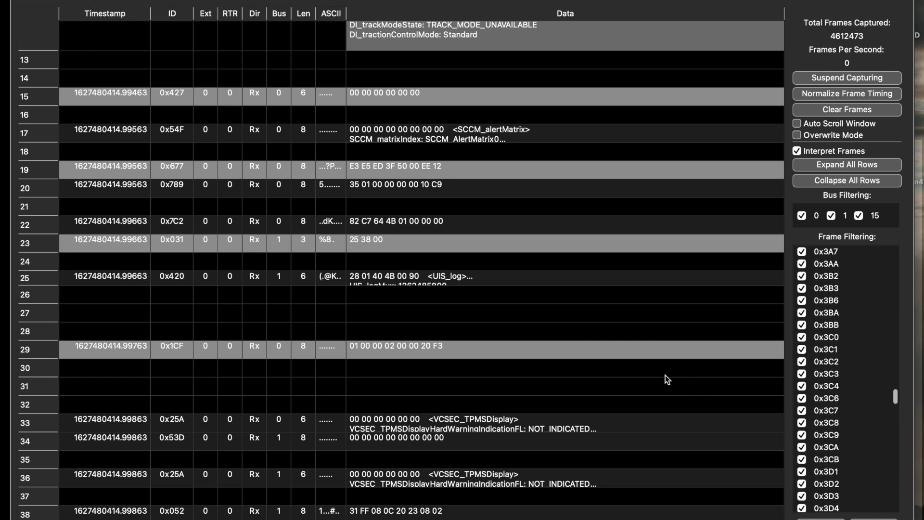
scroll(831, 377, "down", 6)
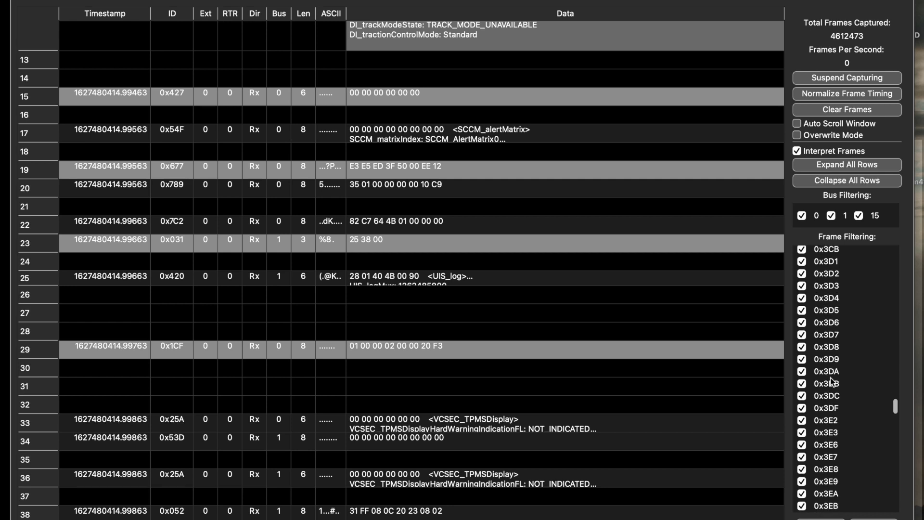
scroll(830, 377, "down", 5)
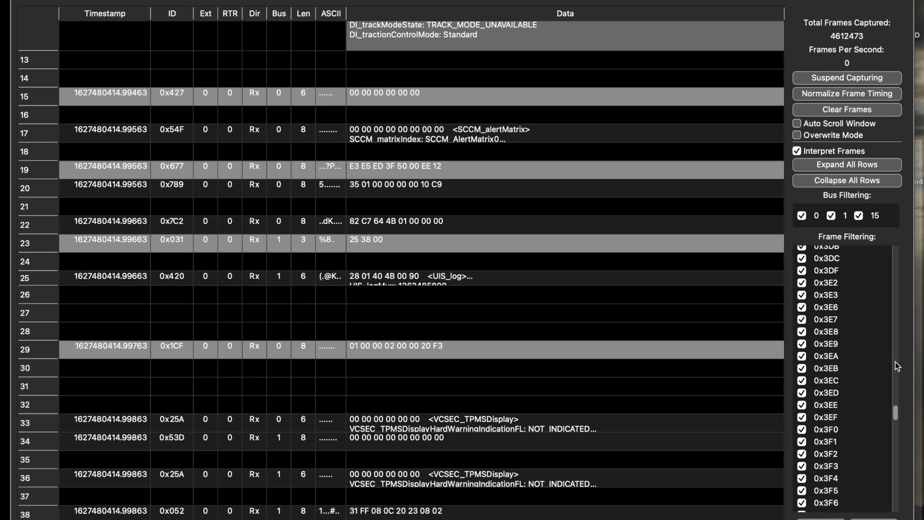
- Bring the Data Graphing plot back up to examine the launch curves, and return to the frame list
left_click(920, 377)
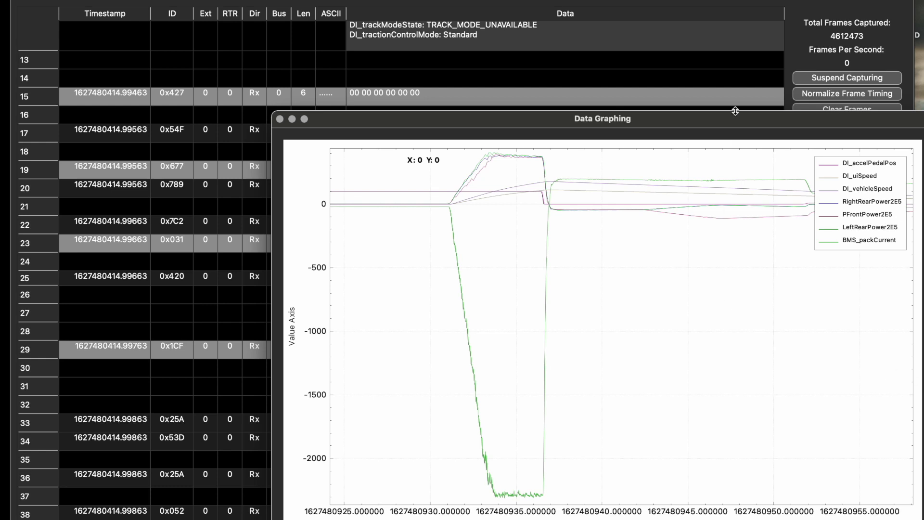
left_click(689, 6)
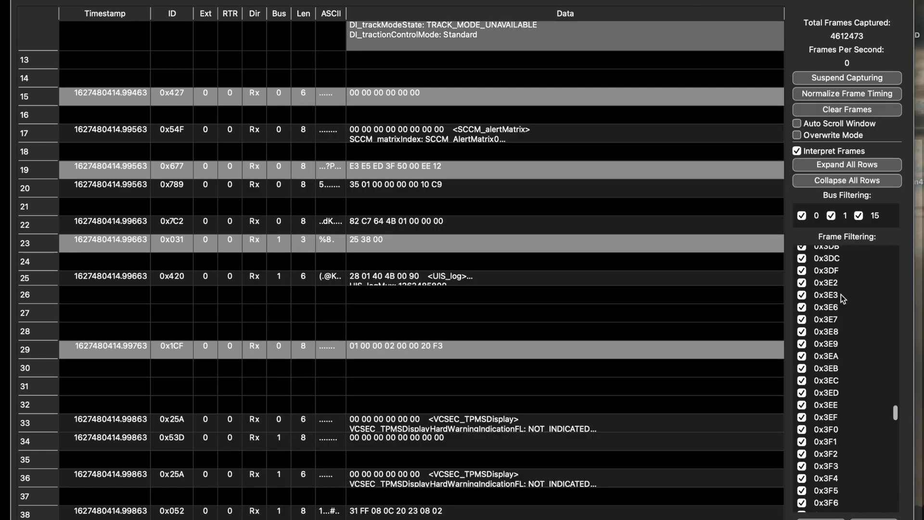
left_click(919, 355)
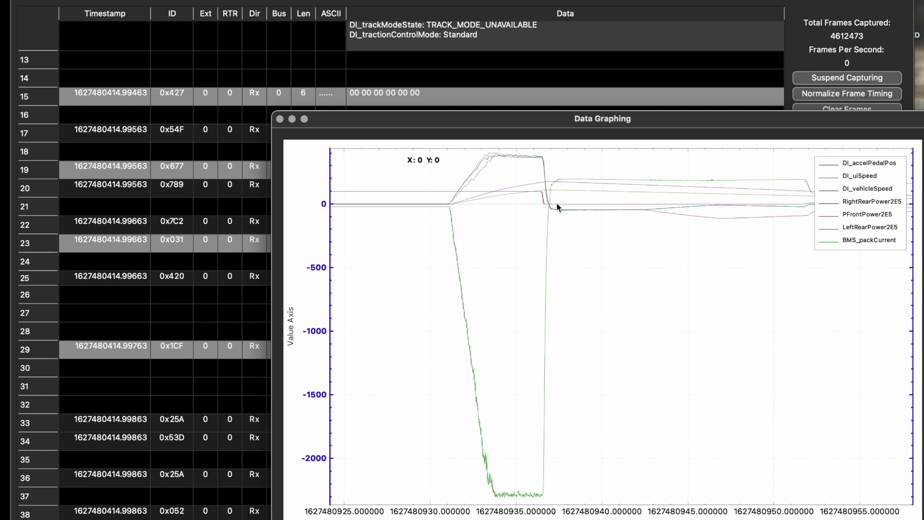
left_click(691, 2)
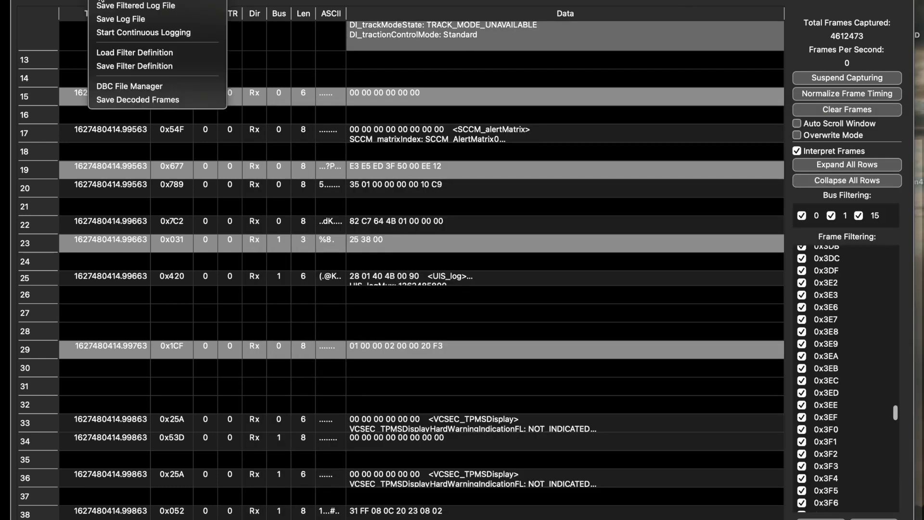
- Load the log file MagicBus.csv from the plaid logs folder
left_click(100, 1)
scroll(296, 232, "down", 4)
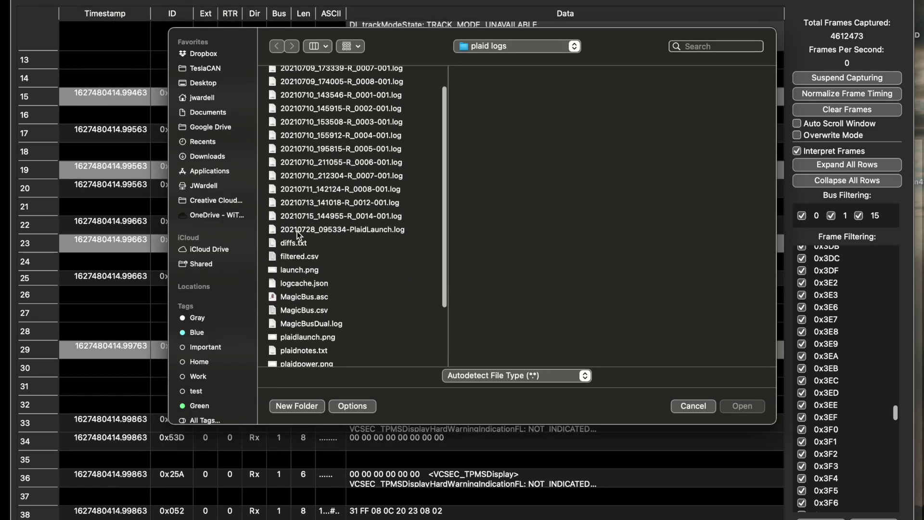
scroll(296, 231, "down", 5)
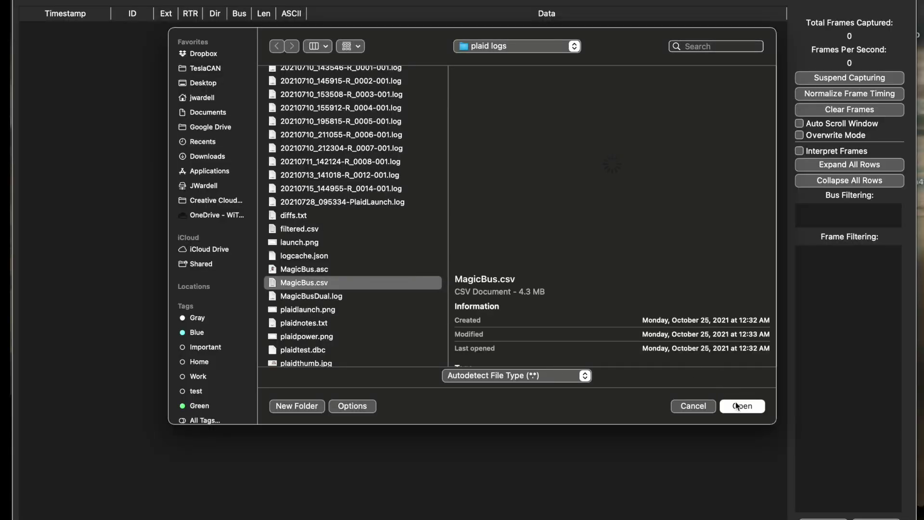
left_click(736, 406)
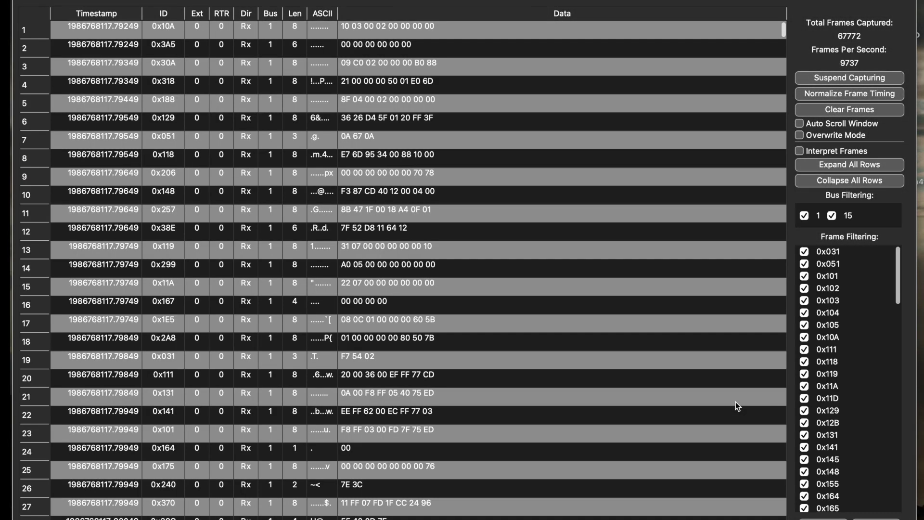
- Turn on frame interpretation for the loaded log so its data is decoded
scroll(573, 331, "down", 10)
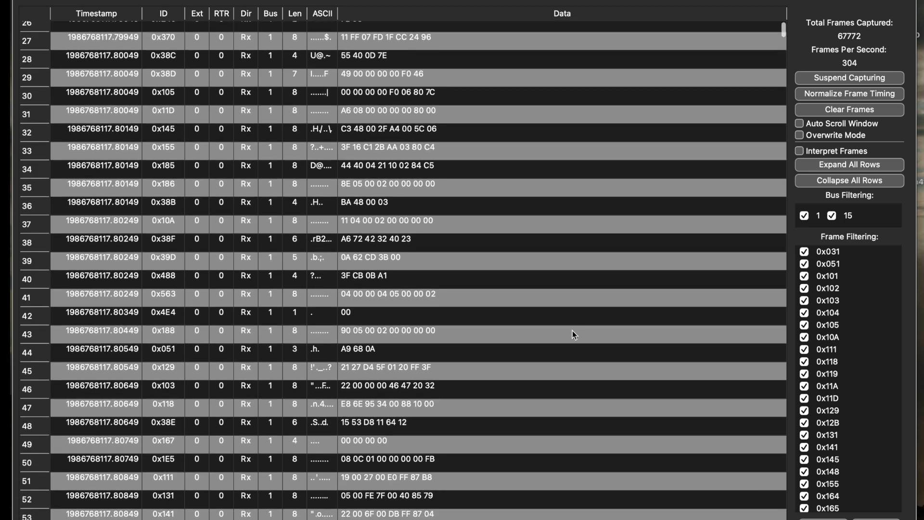
scroll(573, 331, "up", 10)
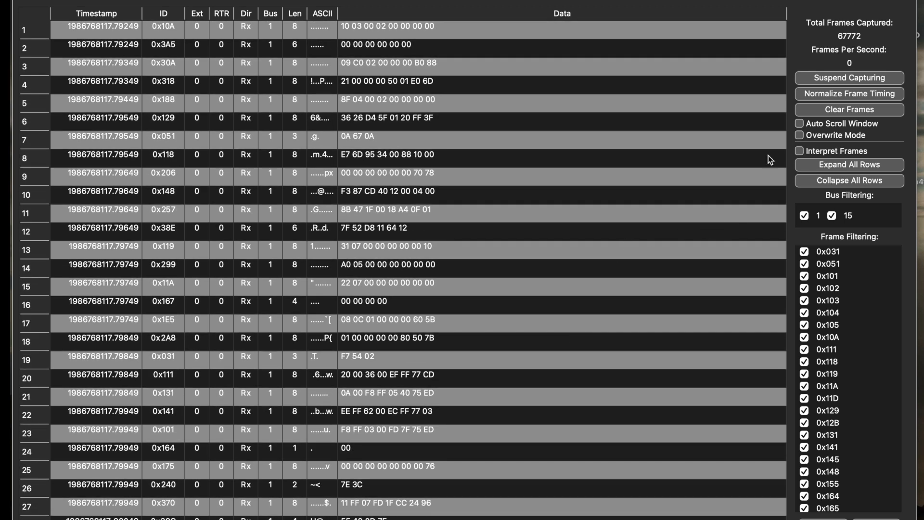
left_click(799, 151)
scroll(557, 152, "down", 3)
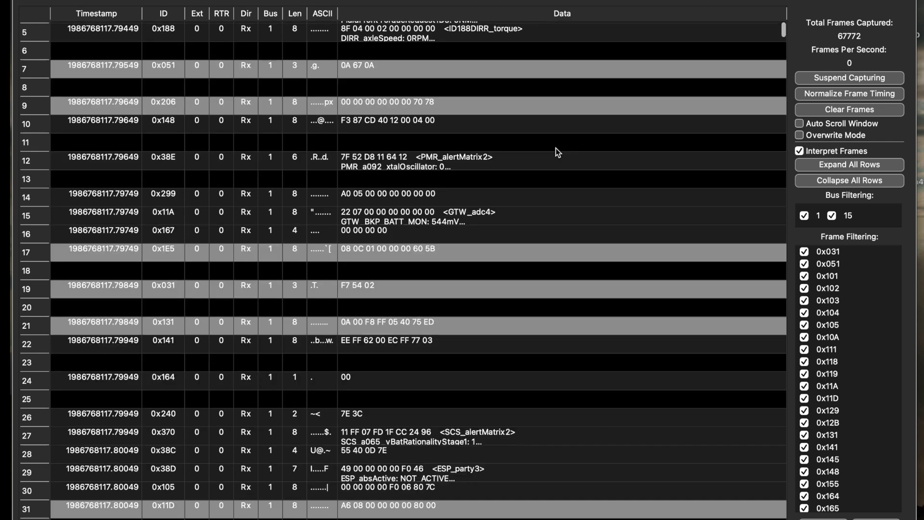
- Expand and collapse the decoded ID111RCM_inertial2 and ID2A8CMPD_state frames, and look over the filter IDs and other frames
left_click(471, 281)
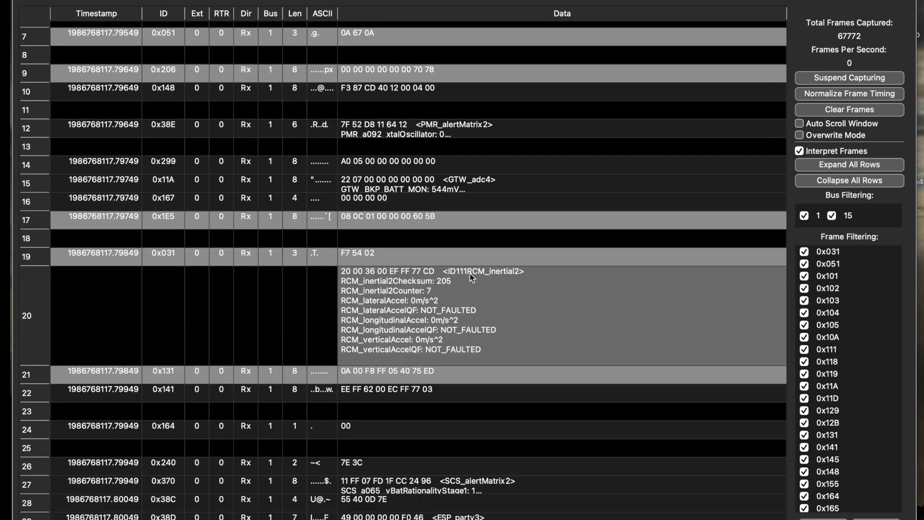
left_click(484, 237)
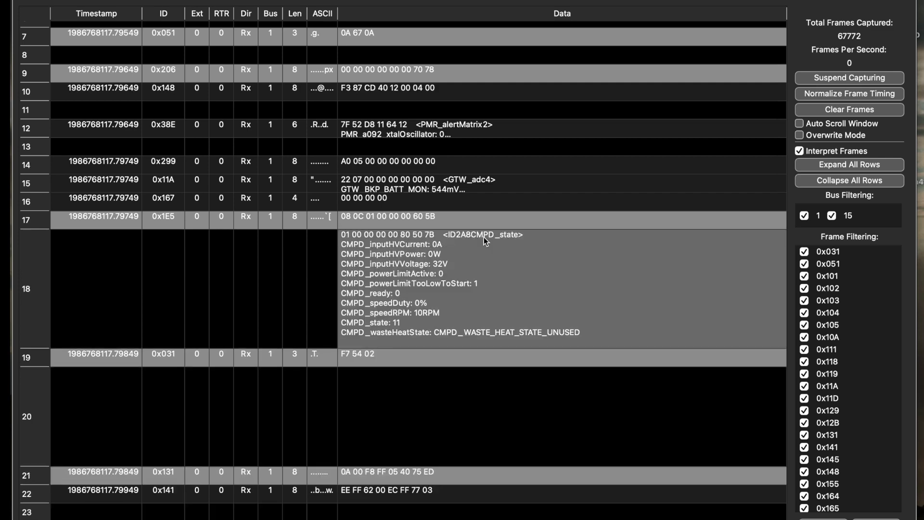
left_click(482, 238)
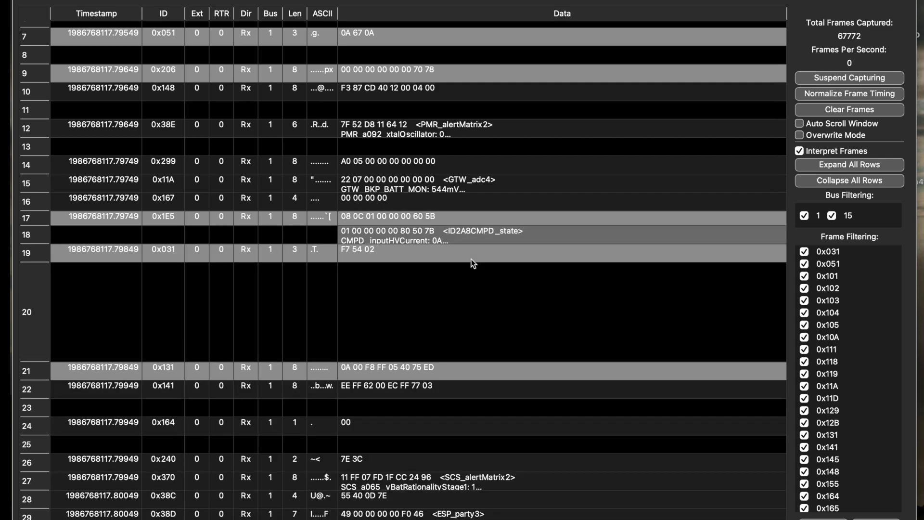
left_click(476, 267)
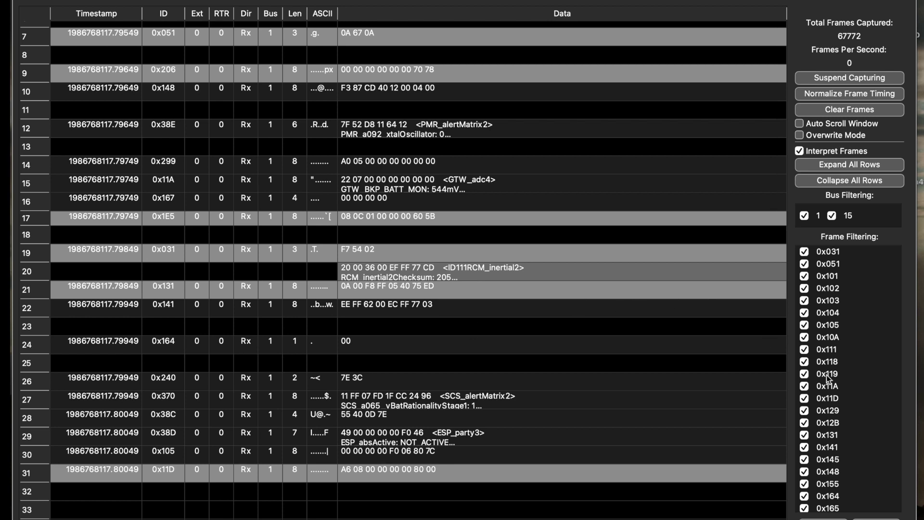
scroll(827, 377, "down", 2)
scroll(827, 377, "down", 8)
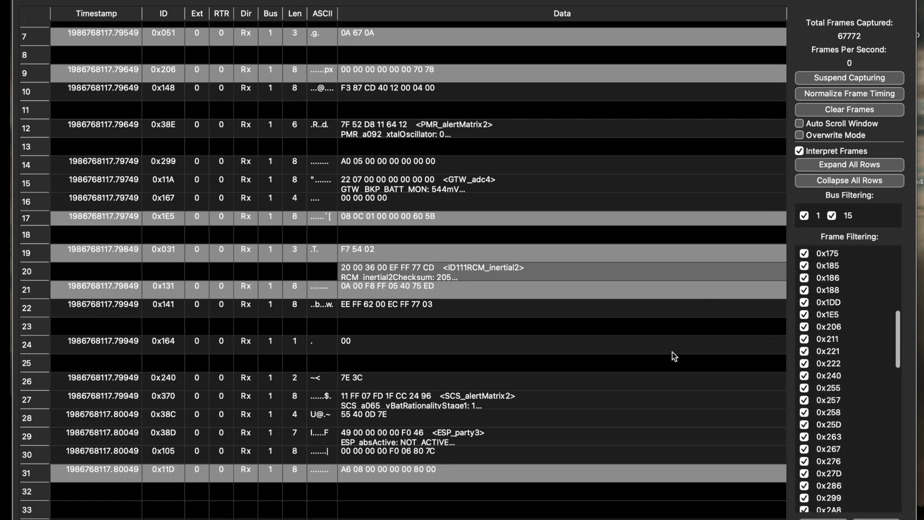
scroll(446, 285, "down", 4)
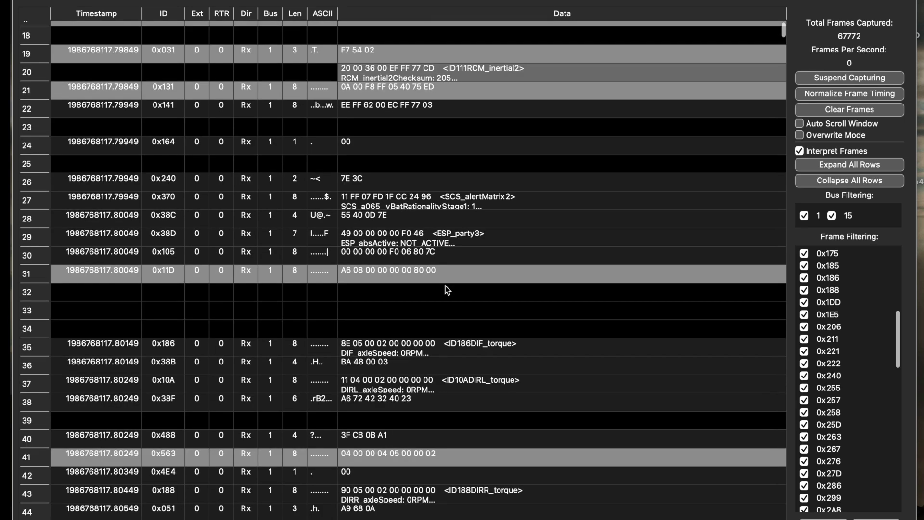
scroll(446, 284, "up", 4)
scroll(446, 285, "up", 3)
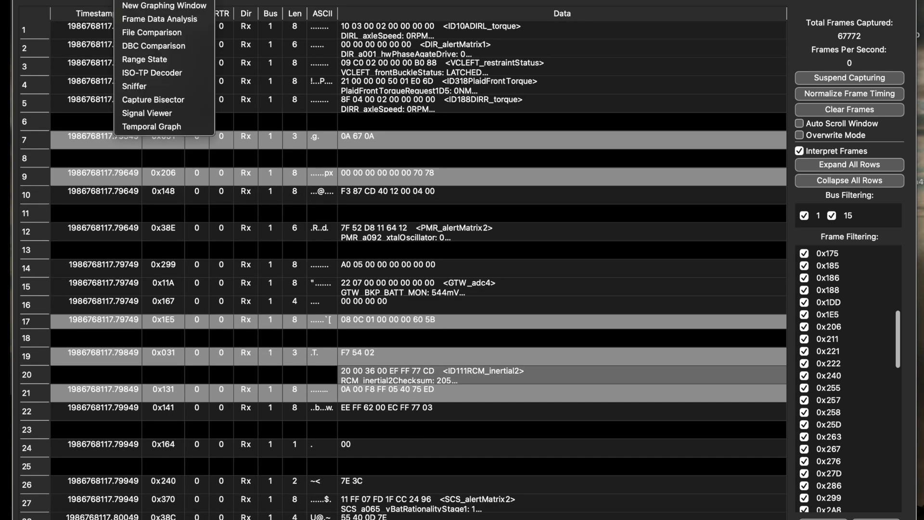
- Open the Flow View and play back the data of frame IDs 0x103 and 0x111
left_click(164, 0)
left_click(91, 199)
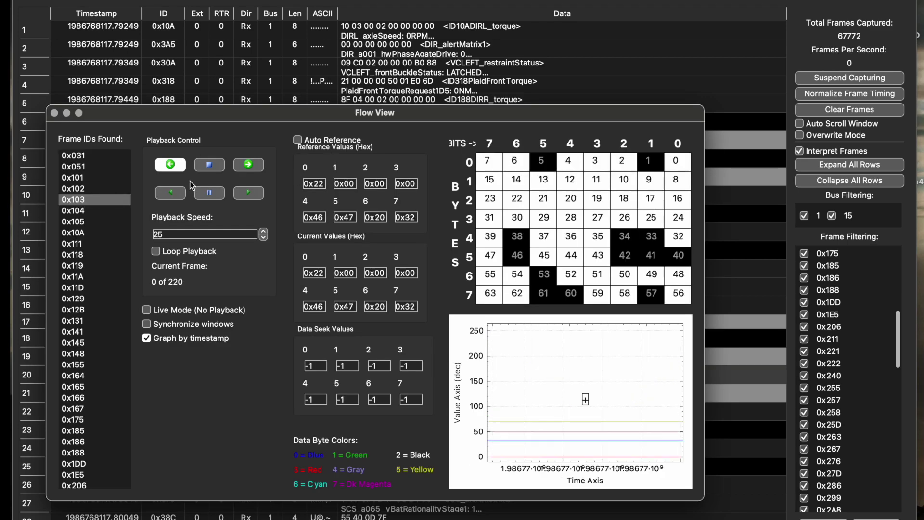
left_click(248, 164)
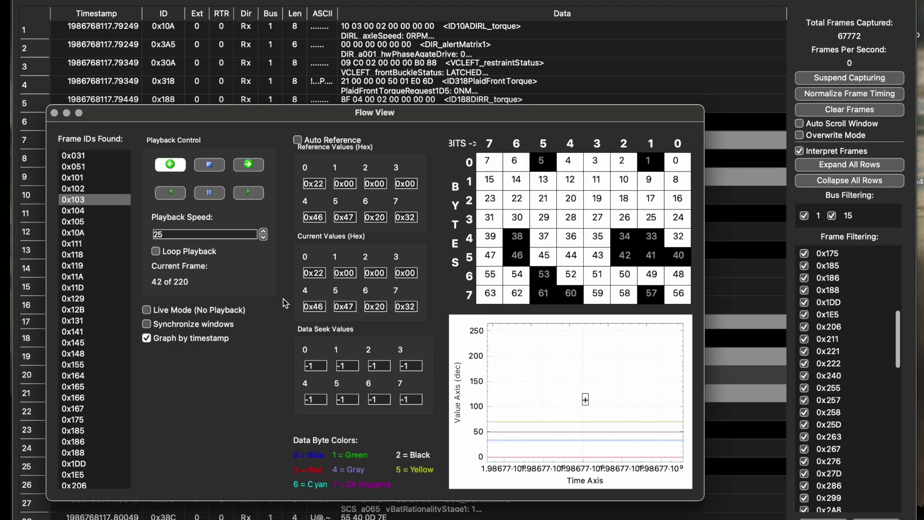
left_click(74, 244)
left_click(248, 193)
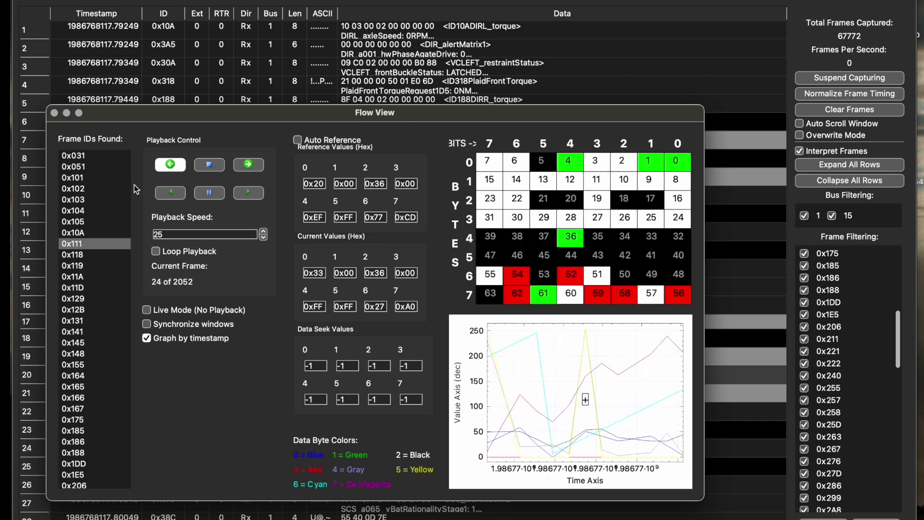
- Close the Flow View after stopping its playback, and look through the frame filter IDs
left_click(209, 166)
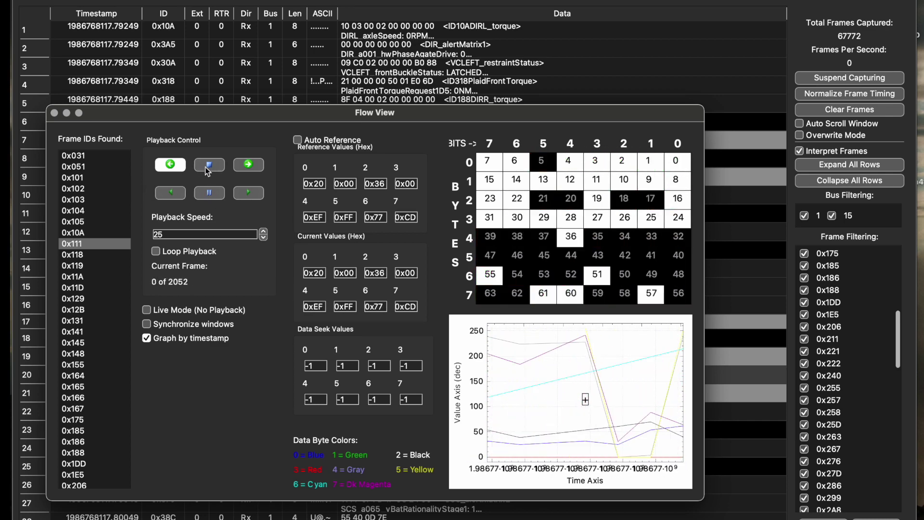
left_click(54, 113)
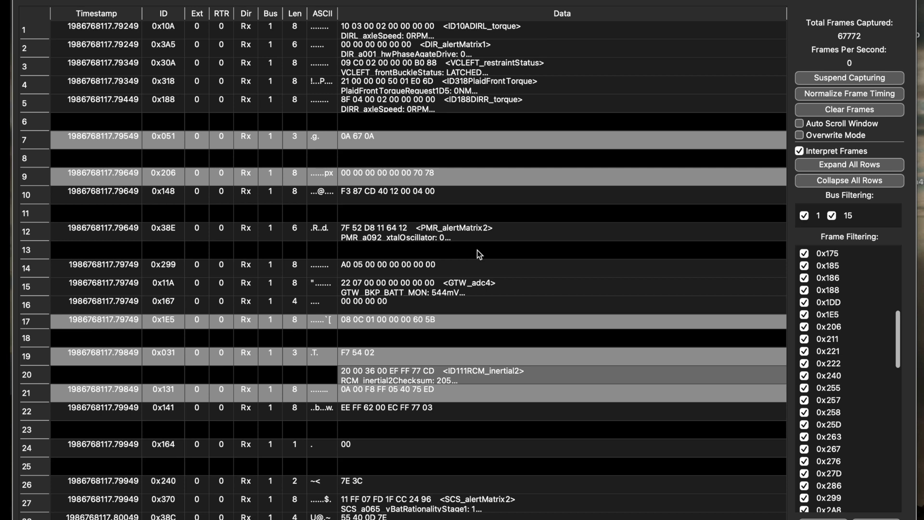
mouse_move(574, 518)
scroll(823, 444, "down", 10)
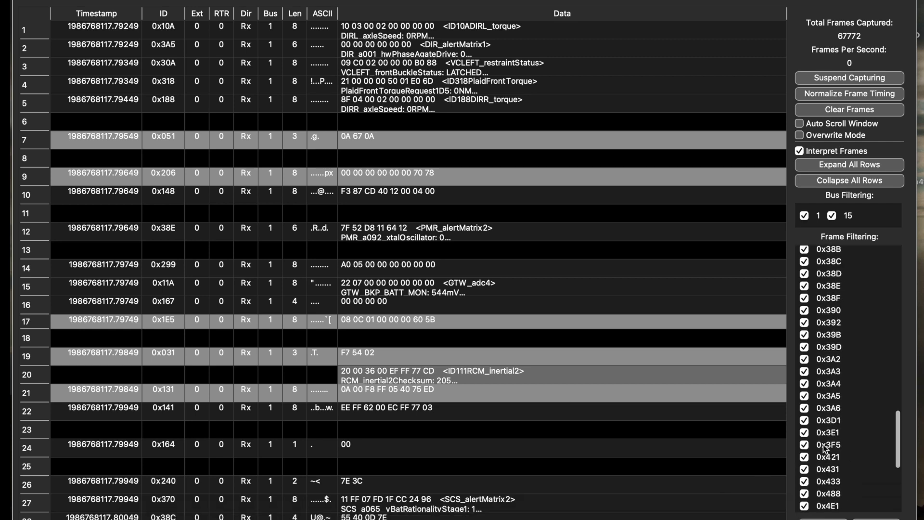
scroll(823, 443, "down", 1)
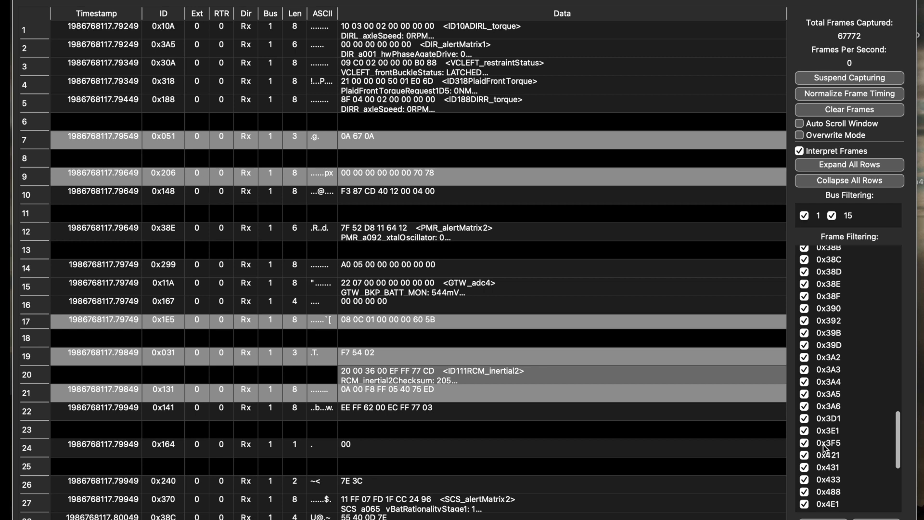
scroll(823, 443, "up", 1)
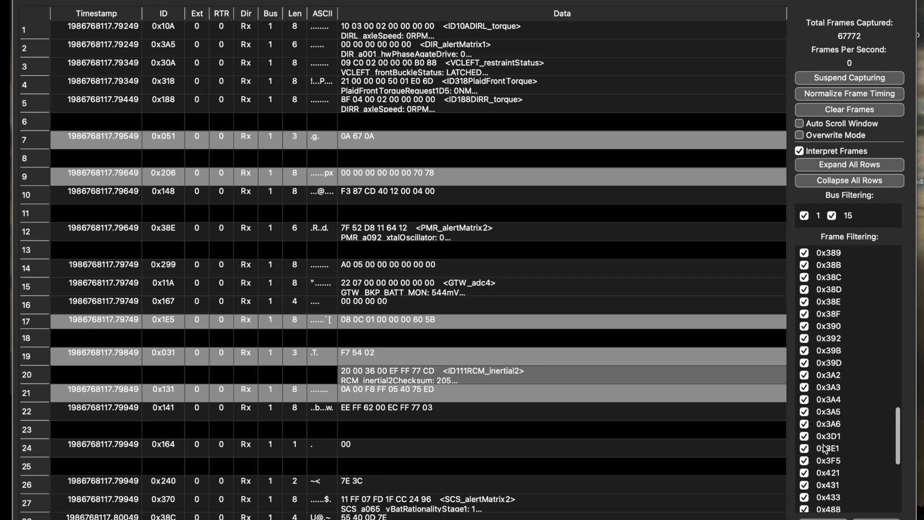
- Switch to plaidtest.dbc in BBEdit and highlight the ID108 and ID186 prefixes of the DIR_torque and DIF_torque message definitions
mouse_move(609, 516)
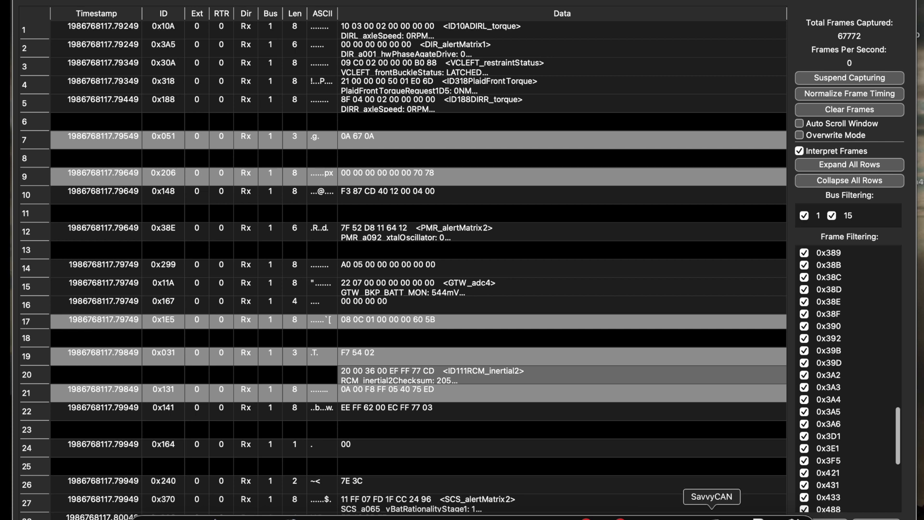
left_click(216, 516)
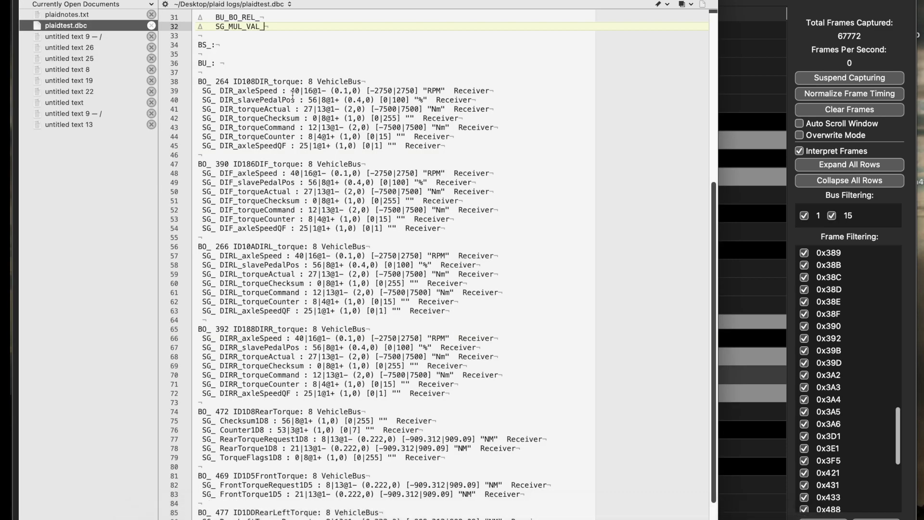
left_click(233, 82)
left_click_drag(234, 81, 258, 82)
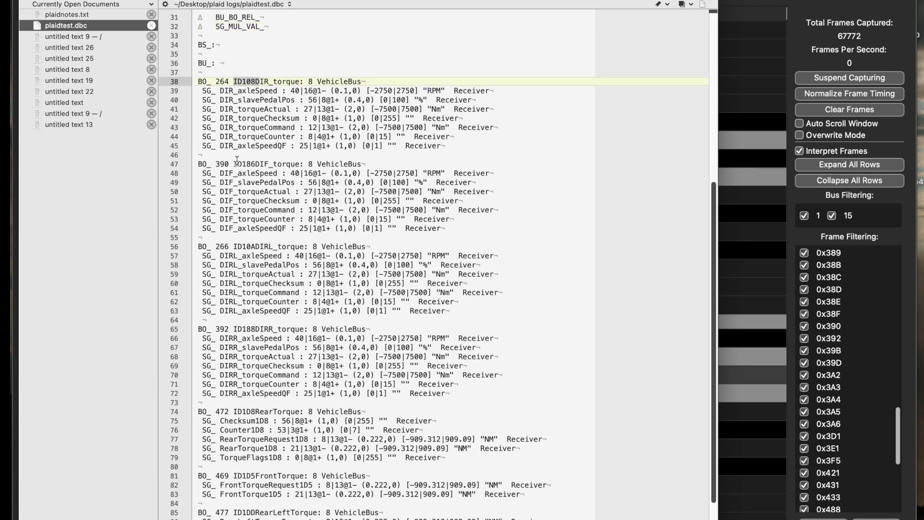
left_click_drag(234, 164, 257, 165)
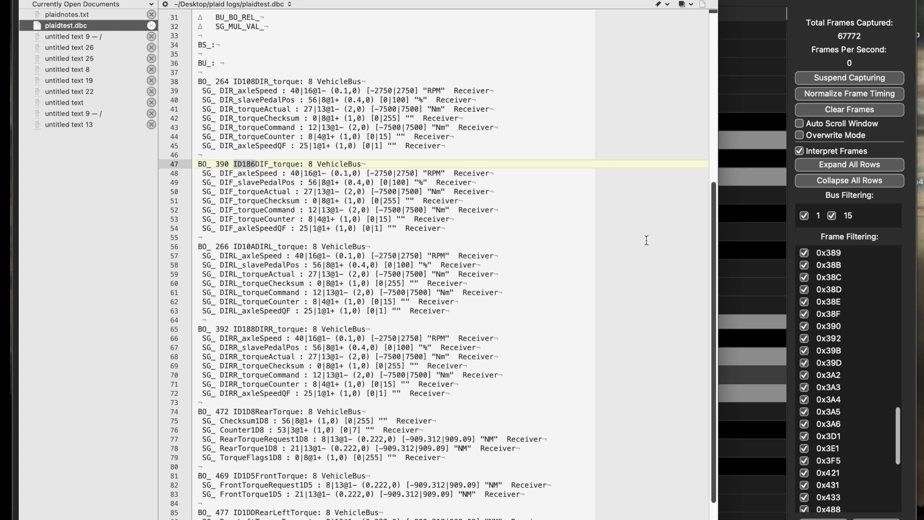
- Switch back to SavvyCAN and deselect all frame filters, leaving only frame ID 0x186 enabled
left_click(878, 236)
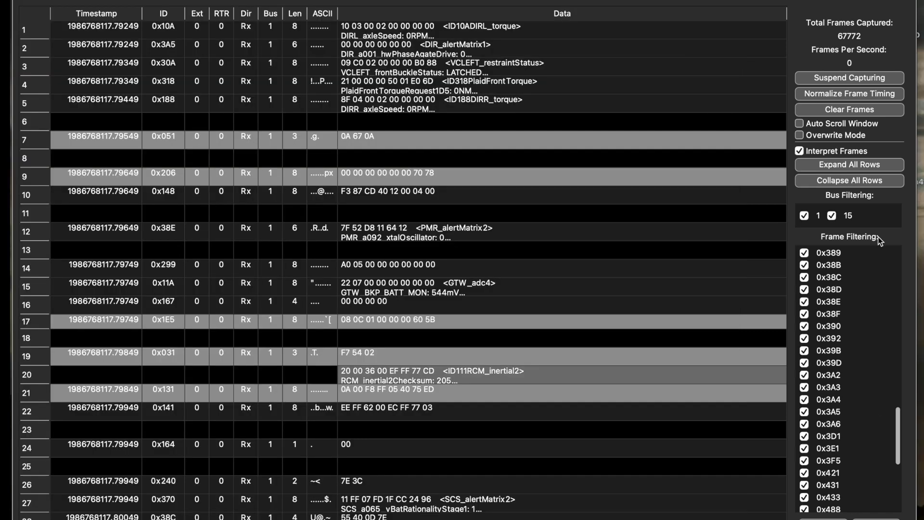
scroll(853, 427, "down", 5)
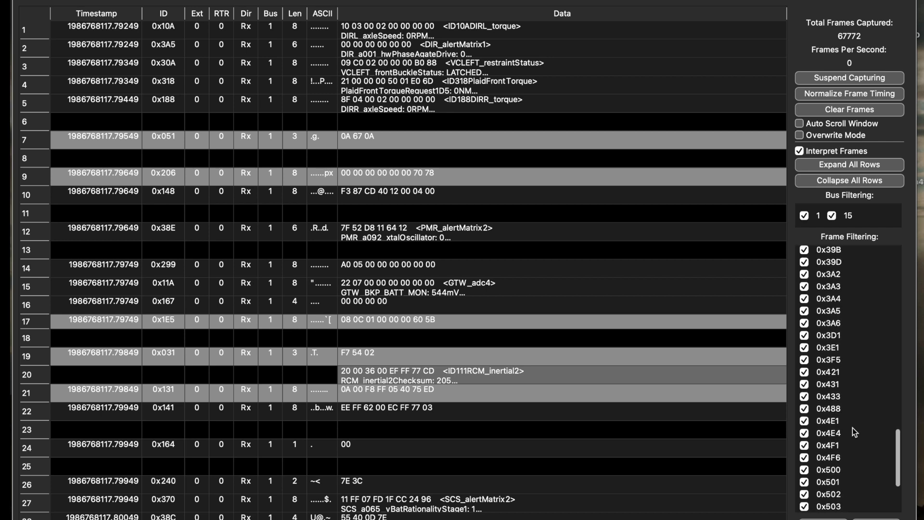
scroll(853, 428, "up", 10)
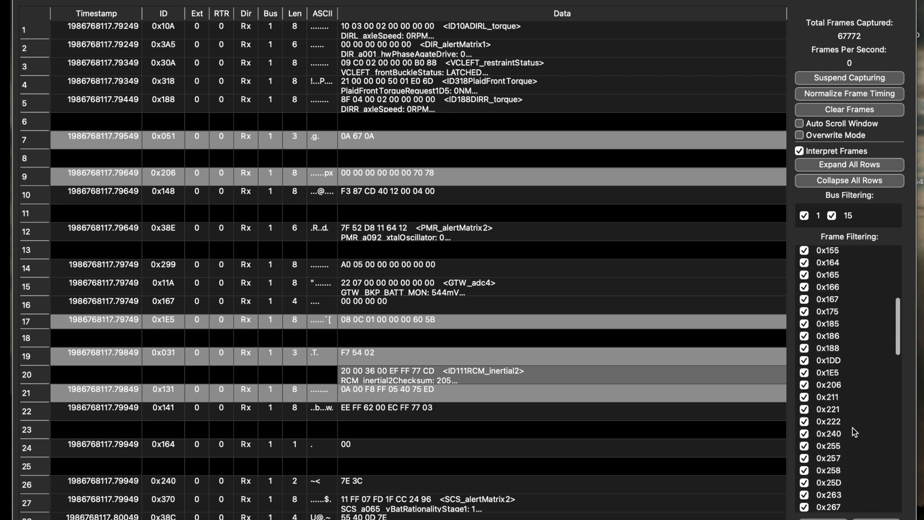
left_click(850, 109)
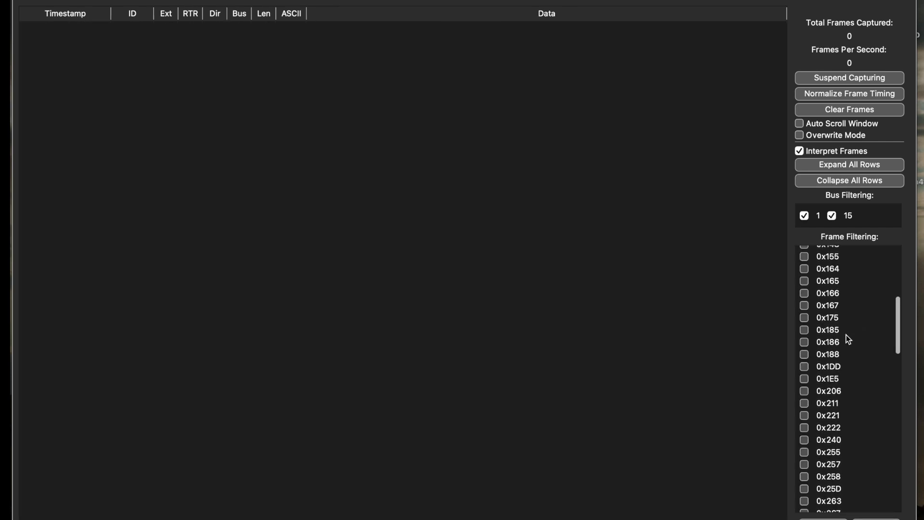
left_click(827, 343)
left_click(807, 342)
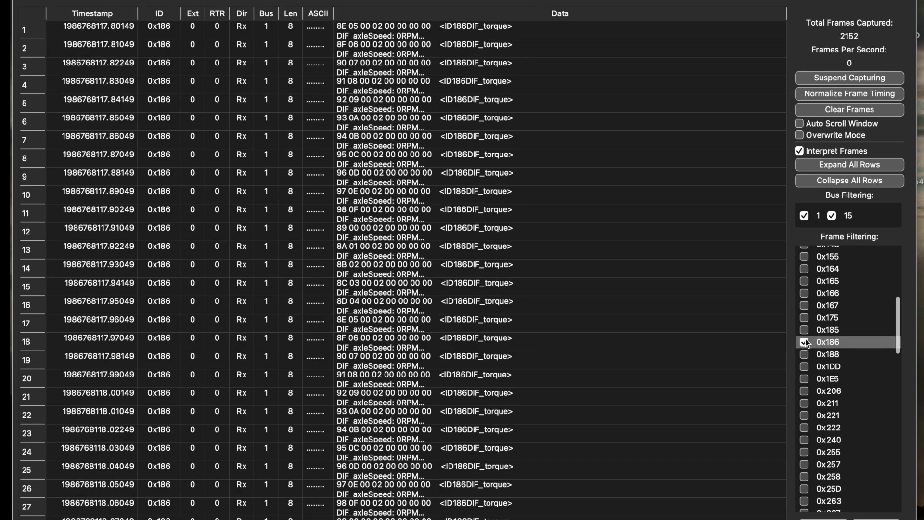
- Expand several decoded ID186DIF_torque frames and plot DIF_axleSpeed in a new graphing window
left_click(583, 133)
left_click(552, 244)
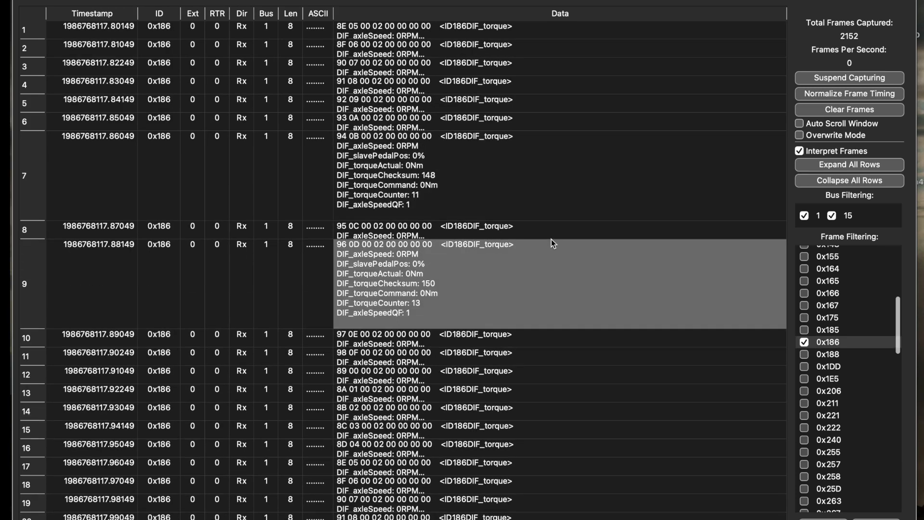
left_click(454, 342)
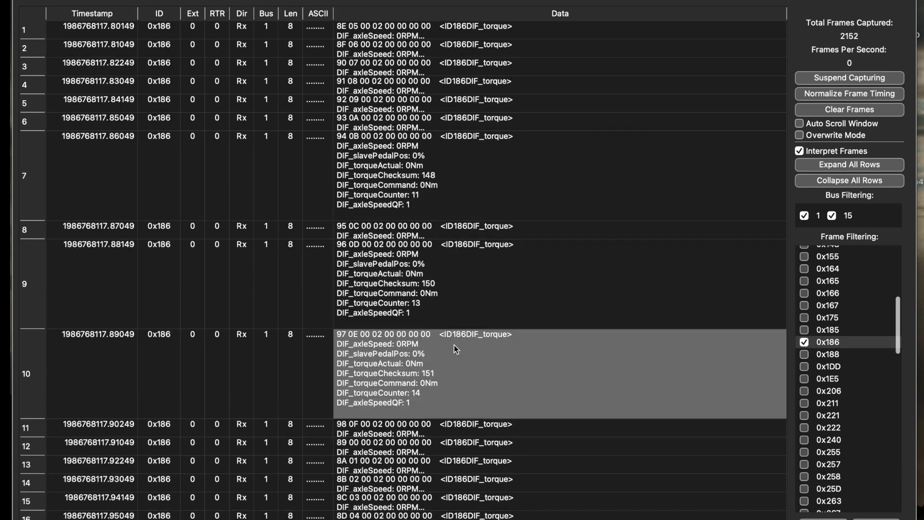
left_click(467, 92)
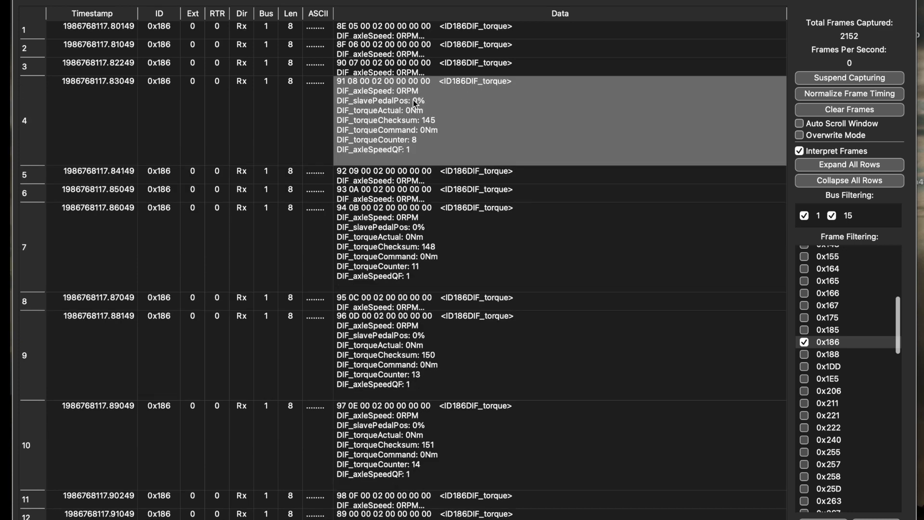
right_click(403, 91)
left_click(426, 84)
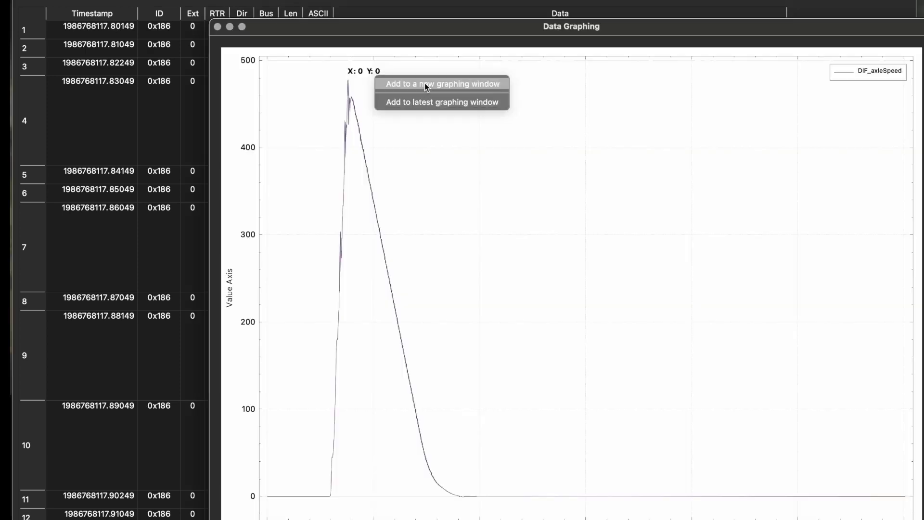
- Sort the frame list by data and add DIF_torqueActual from an ID186DIF_torque frame to the latest graphing window
left_click(429, 13)
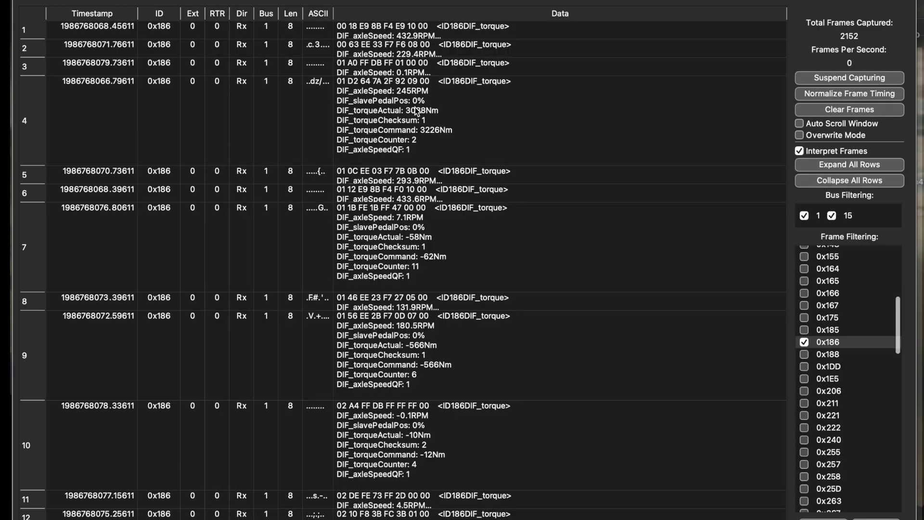
right_click(417, 114)
left_click(424, 122)
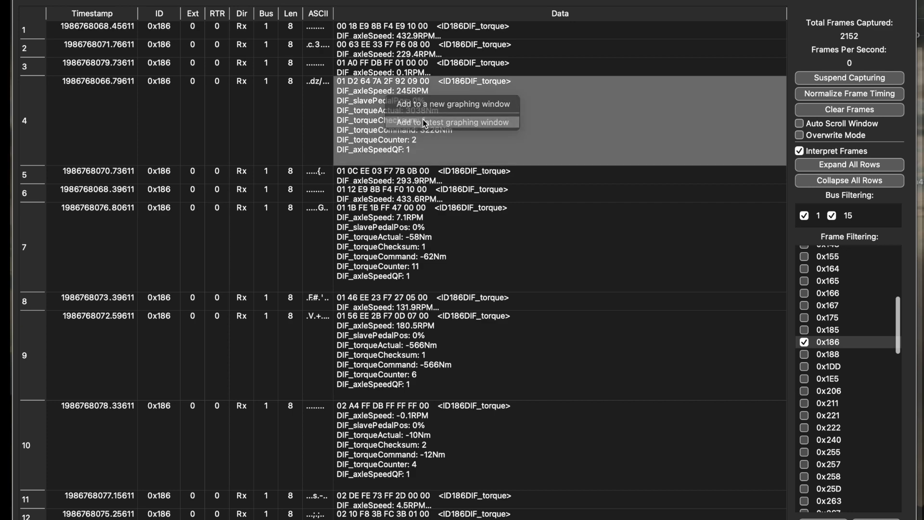
left_click(921, 125)
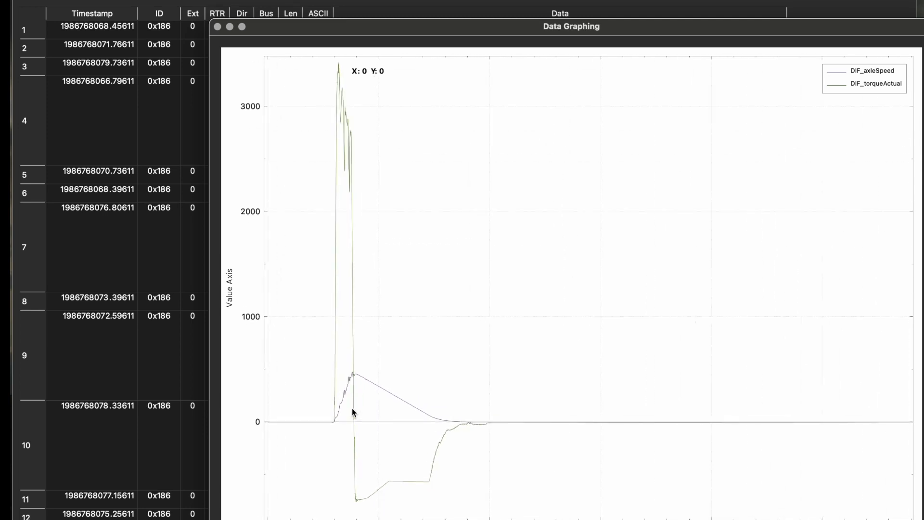
- Examine the torque and axle speed curves around the acceleration, checking the DIF_axleSpeed value at its peak
scroll(337, 241, "up", 5)
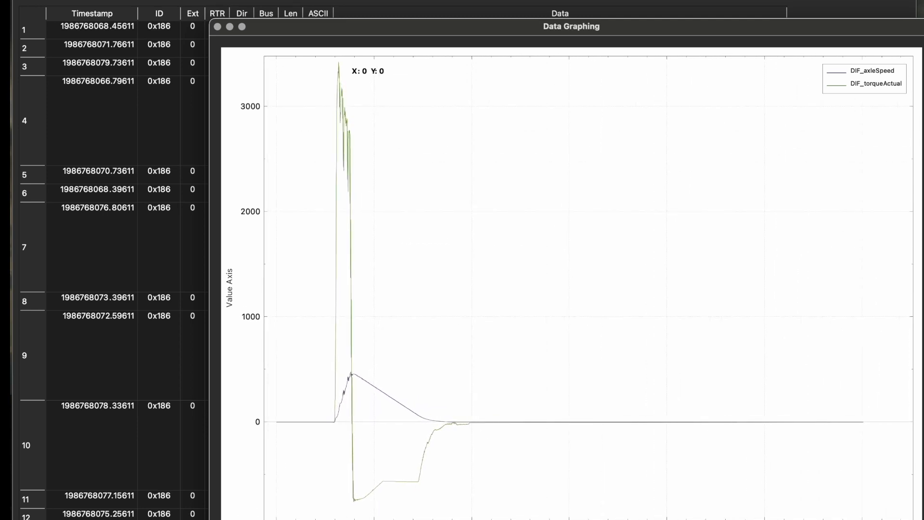
scroll(339, 409, "up", 1)
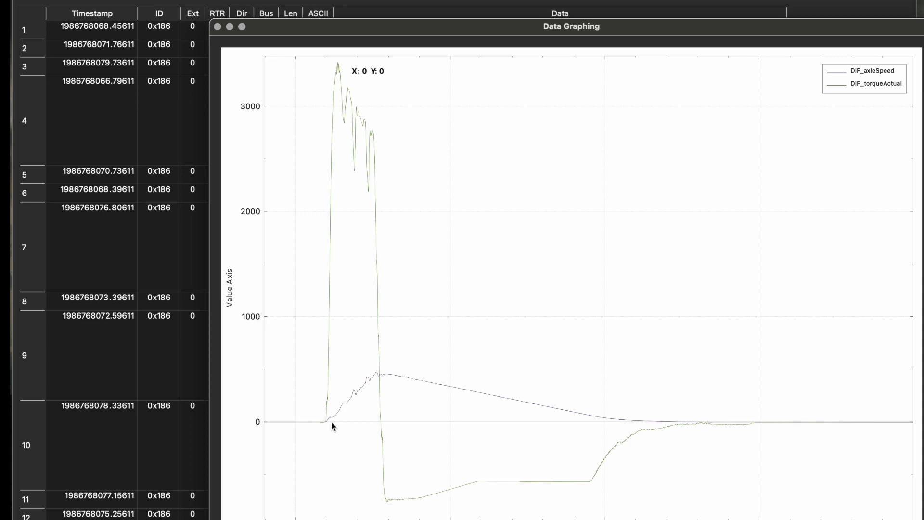
left_click(378, 373)
left_click(379, 374)
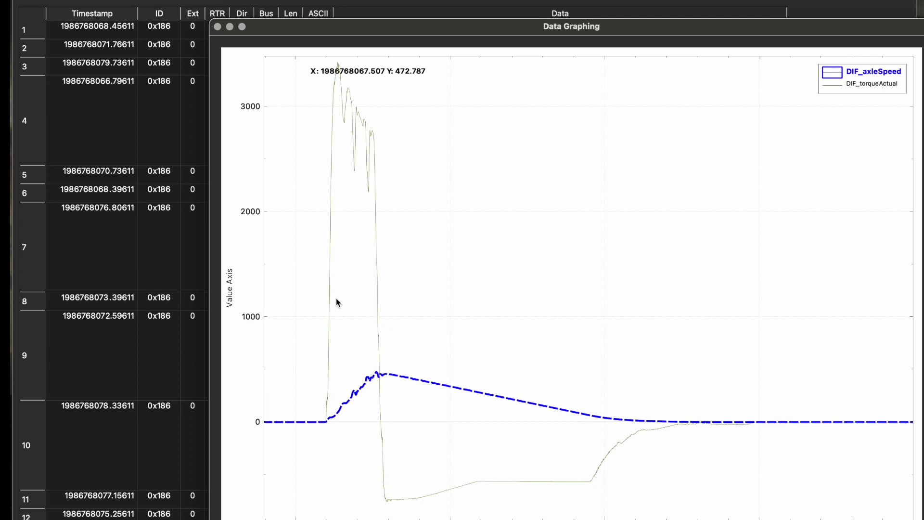
left_click(436, 322)
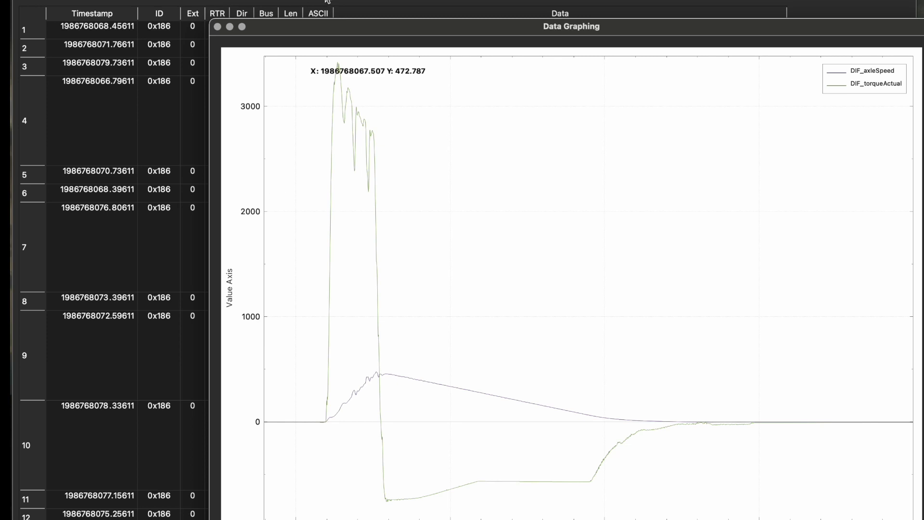
- Return to the frame list, enable frame ID 0x188 alongside 0x186 and expand a decoded ID188DIRR_torque frame
key("super+w")
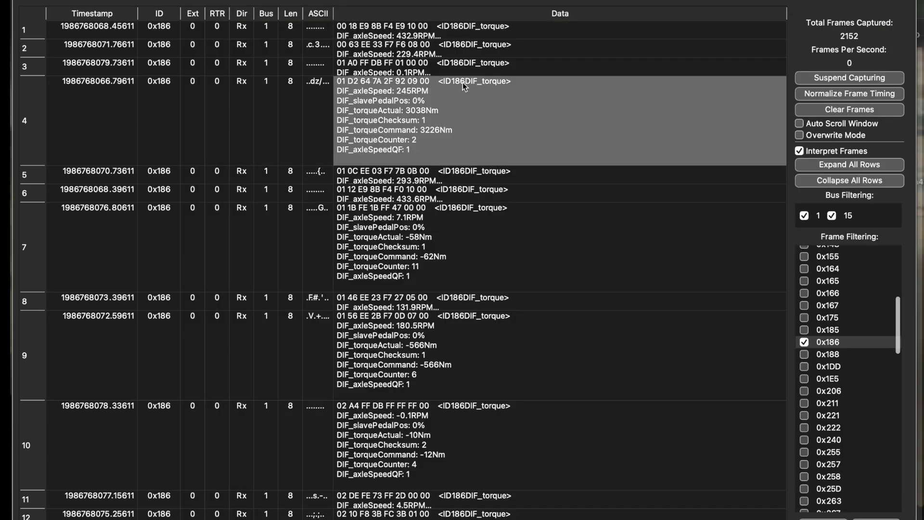
left_click(804, 354)
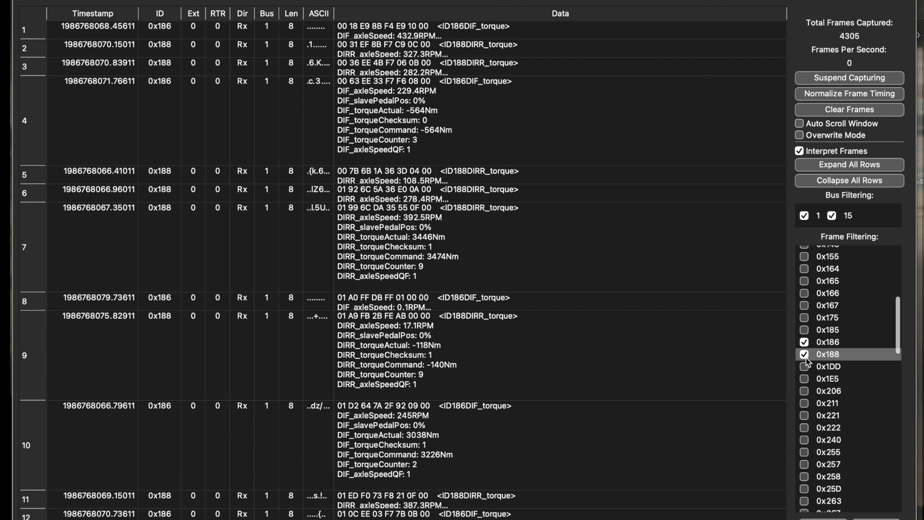
left_click(520, 196)
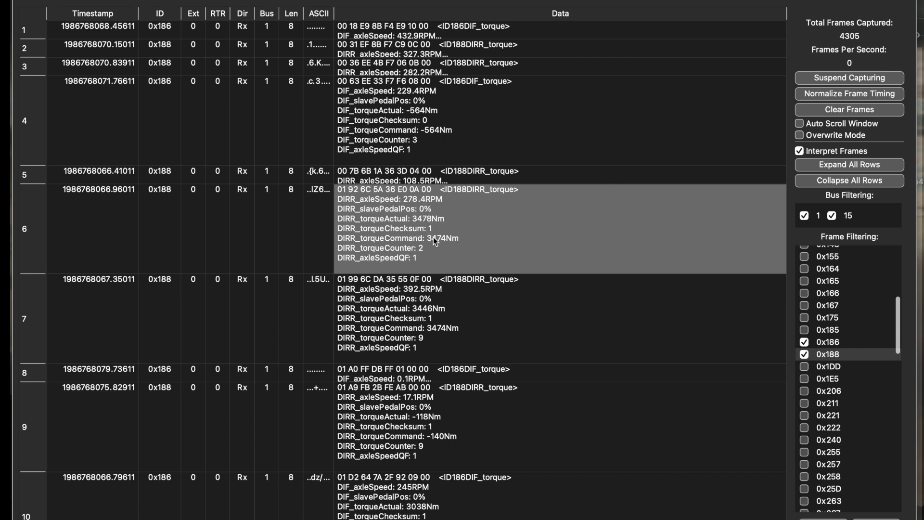
- Add DIRR_torqueActual to the latest graphing window and highlight its curve to read a point on it
right_click(423, 221)
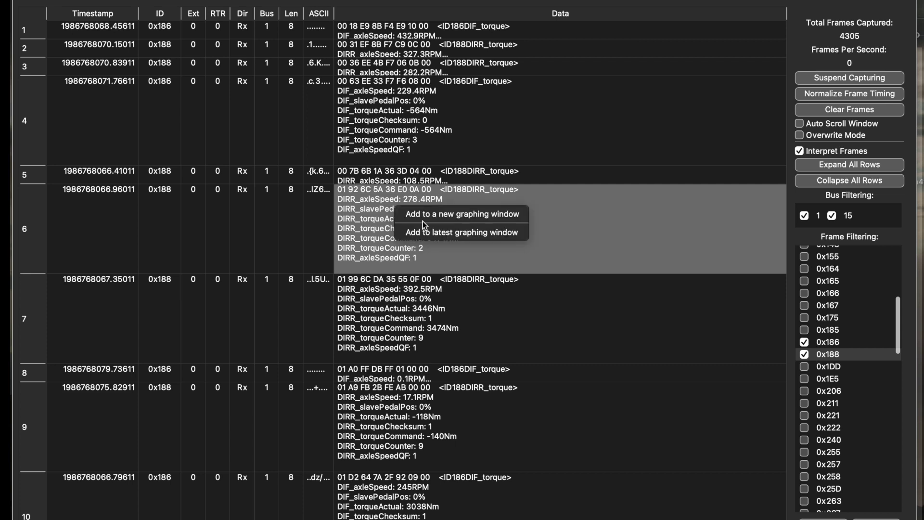
left_click(446, 234)
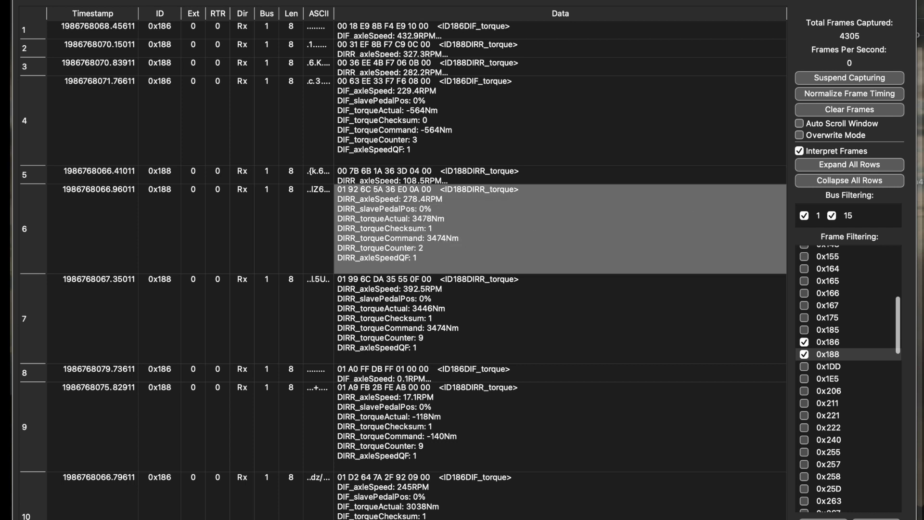
left_click(921, 189)
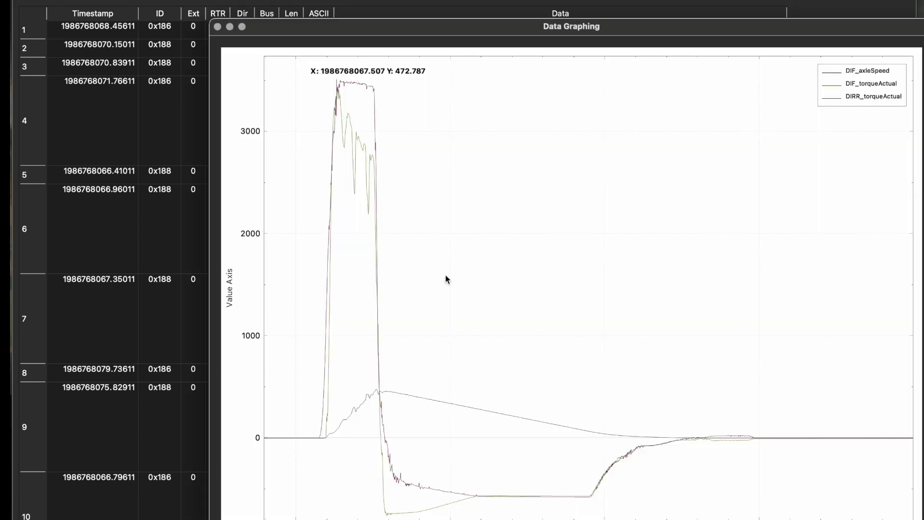
left_click(376, 110)
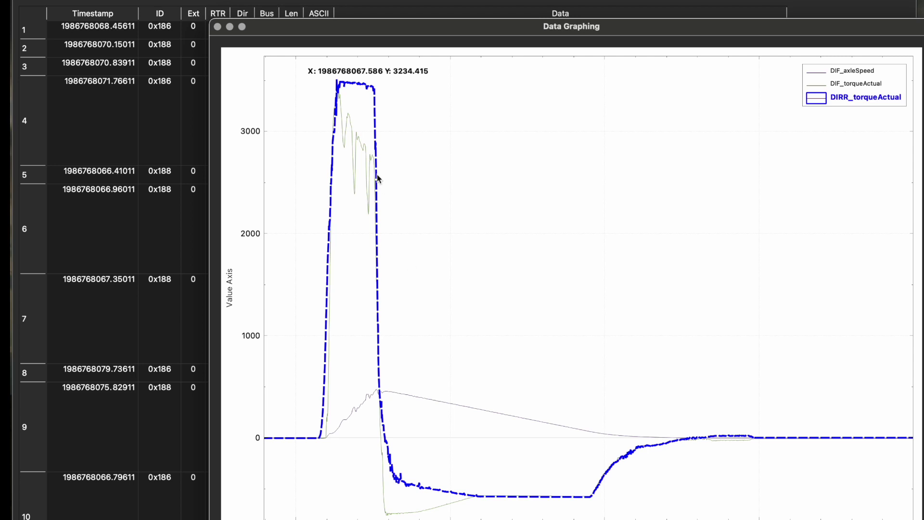
- Switch to plaidtest.dbc in BBEdit and examine the torque message and signal definitions
mouse_move(388, 518)
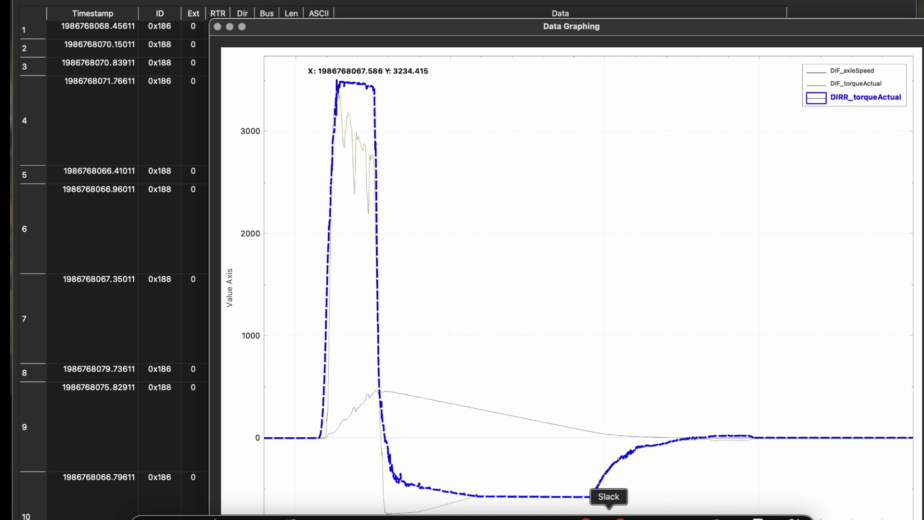
left_click(218, 518)
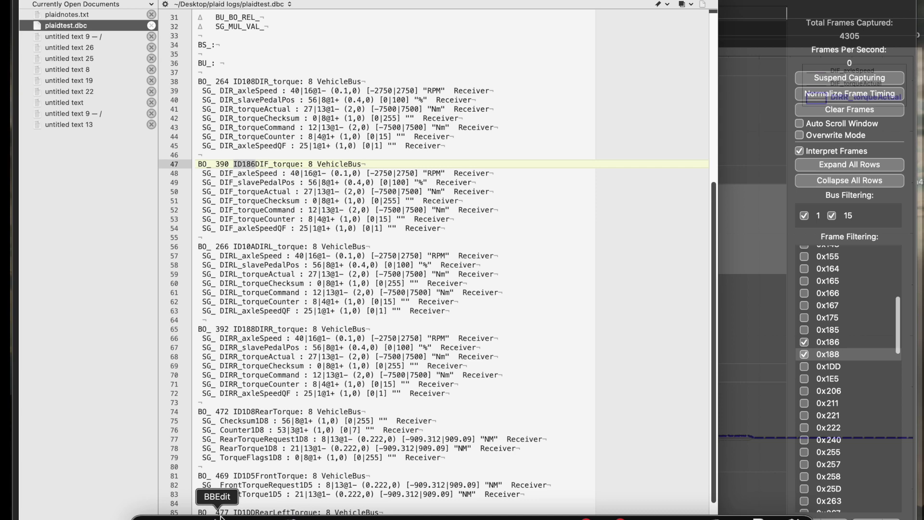
left_click(276, 209)
scroll(276, 208, "down", 3)
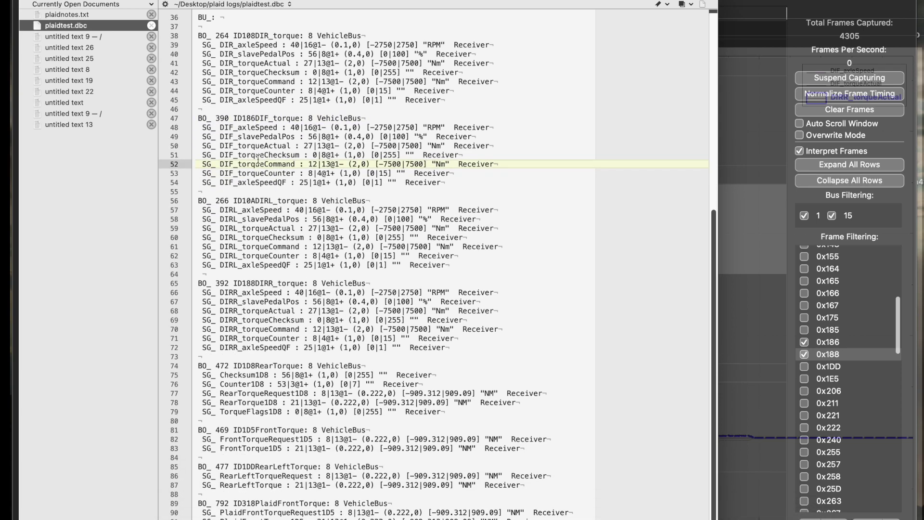
- Compare the DIF, DIRL and DIRR torque definitions with the 1D8 and 1D5 ones, highlighting the 0.222 scale factor of FrontTorqueRequest1D5
left_click(271, 127)
scroll(271, 126, "up", 3)
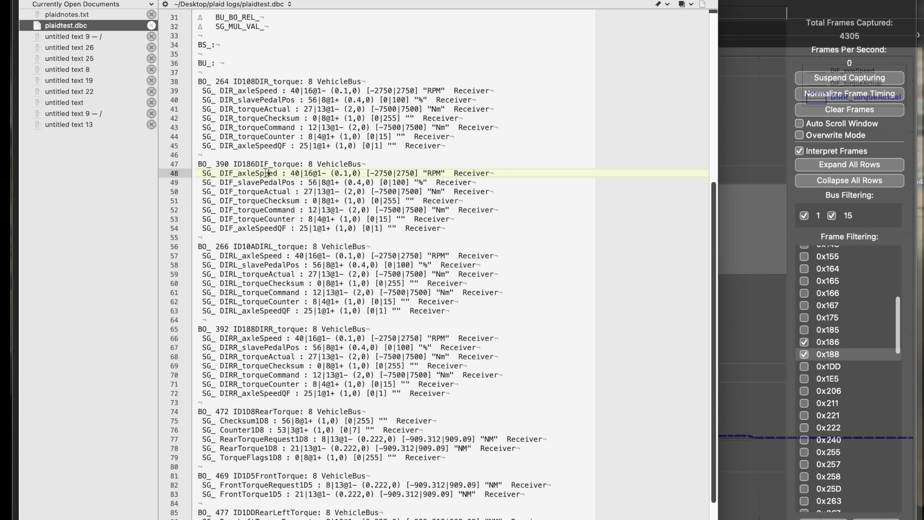
left_click(266, 246)
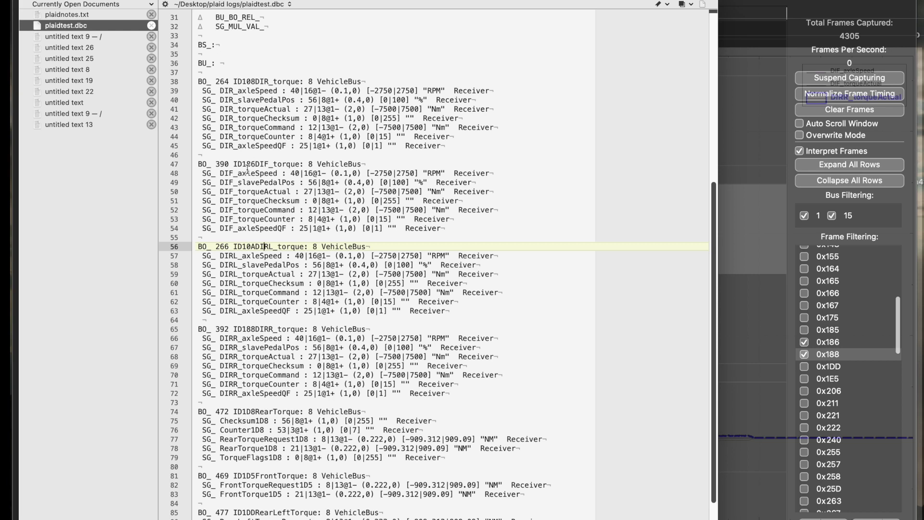
scroll(268, 218, "down", 3)
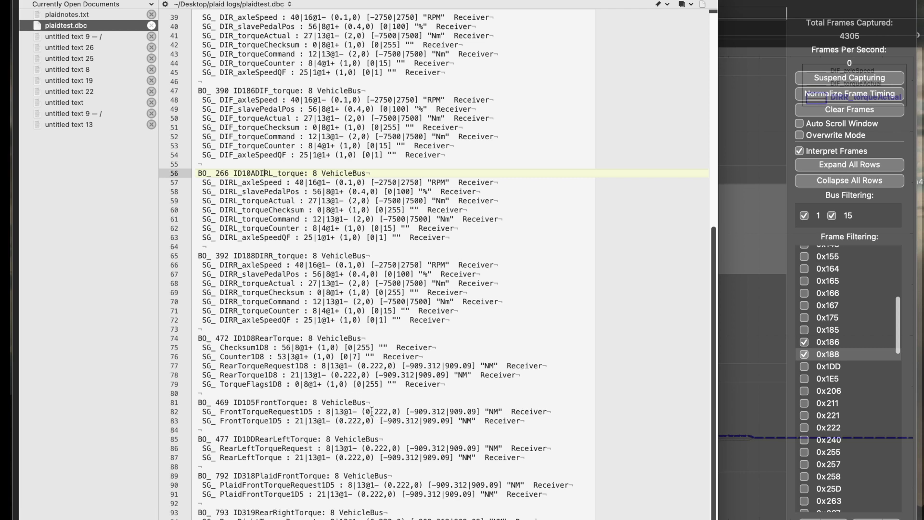
left_click_drag(364, 411, 389, 412)
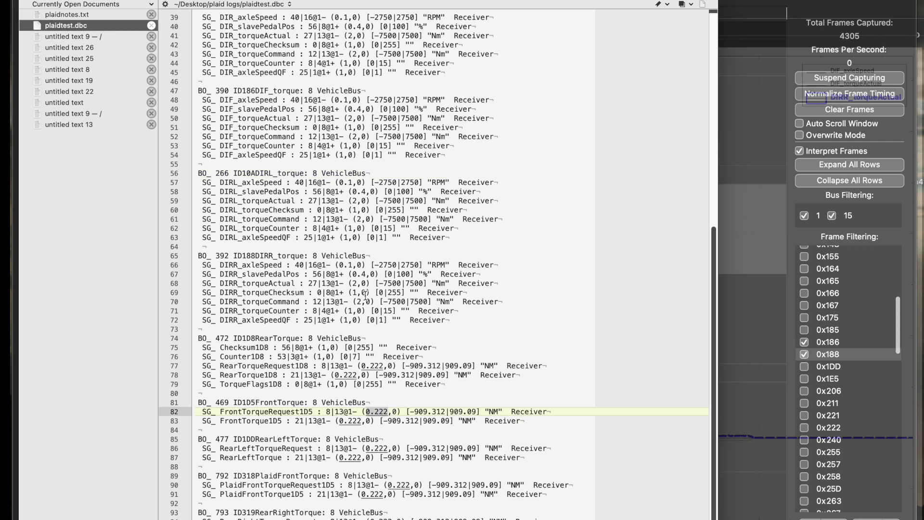
left_click(365, 298)
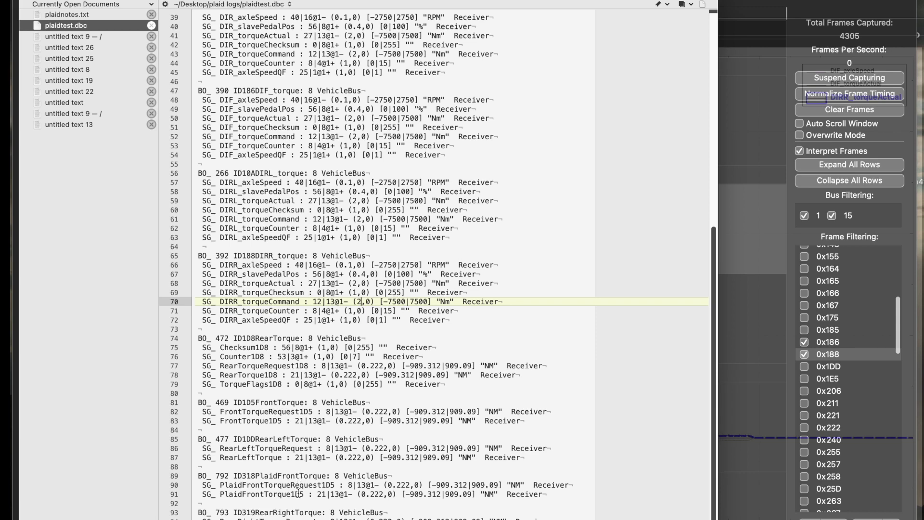
left_click(313, 383)
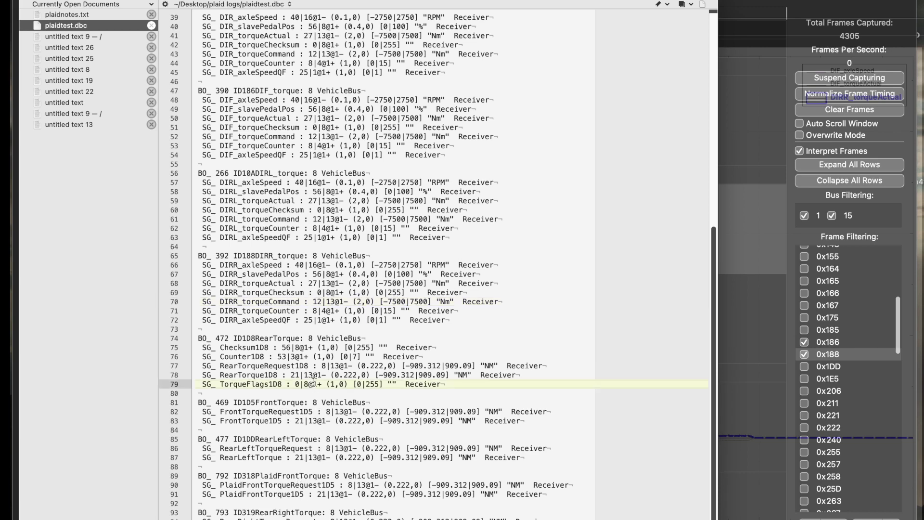
- Switch back to the SavvyCAN Data Graphing window and load the graph definitions from PlaidTorques.gdf
left_click(762, 317)
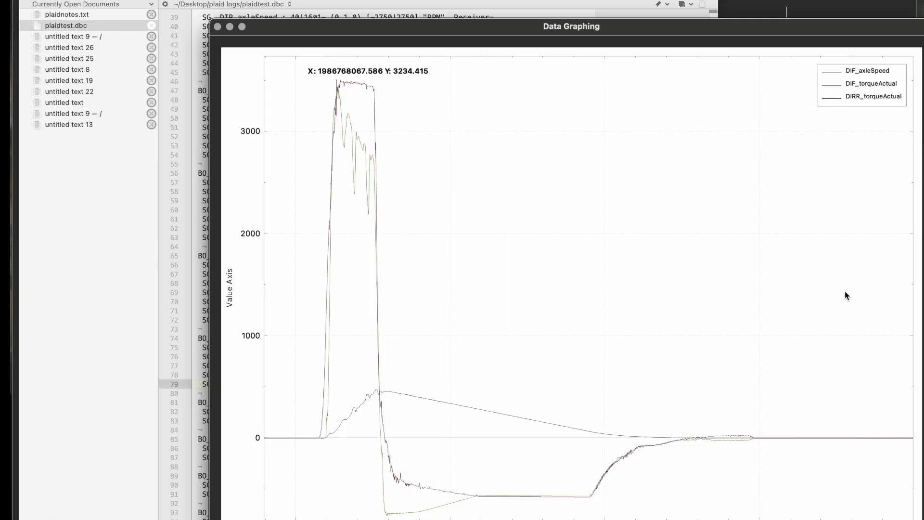
right_click(685, 228)
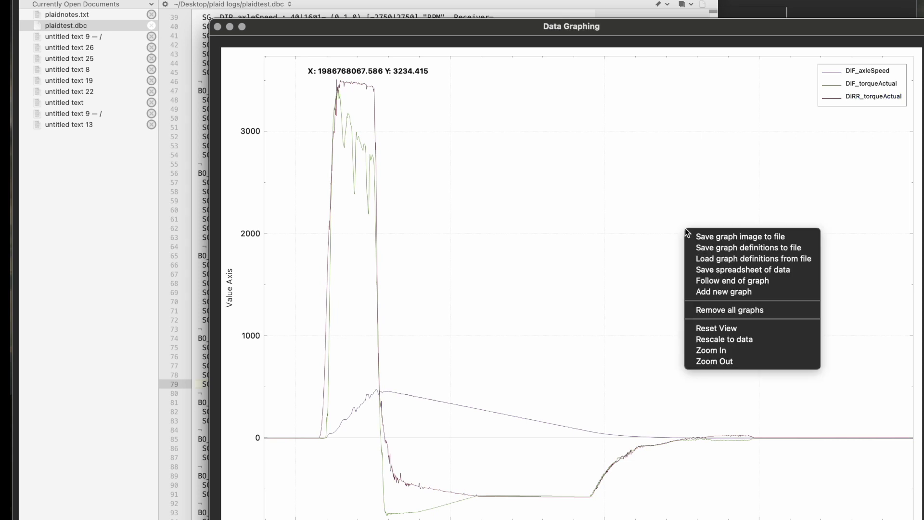
left_click(753, 258)
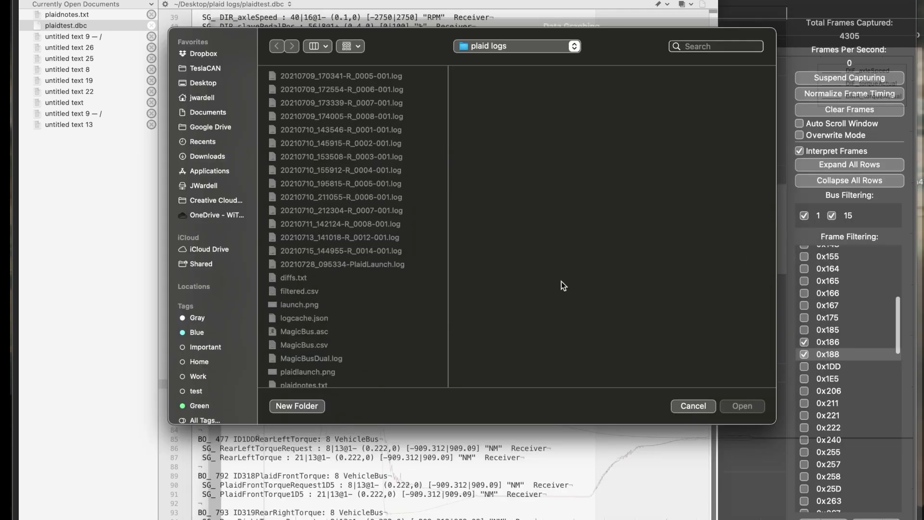
scroll(366, 306, "down", 5)
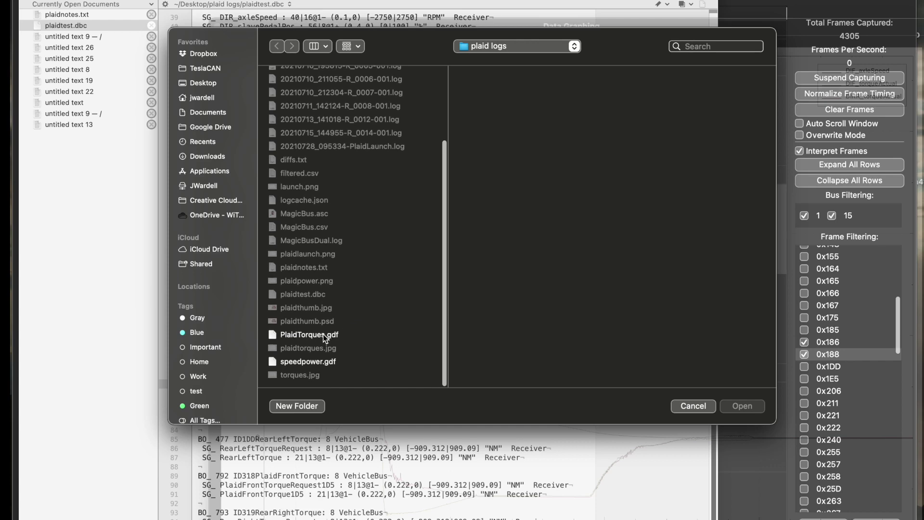
left_click(323, 334)
left_click(738, 407)
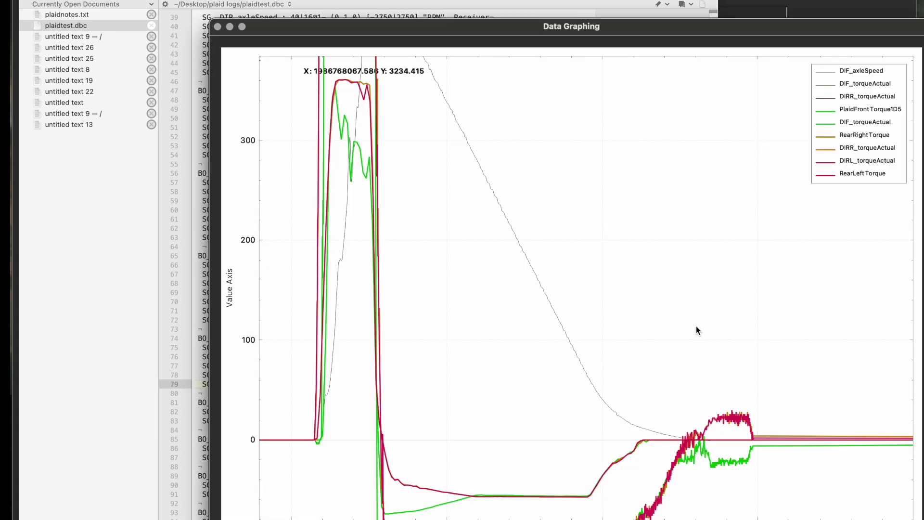
- Rescale the graph to the data and enlarge the time axis around the acceleration
scroll(697, 326, "down", 5)
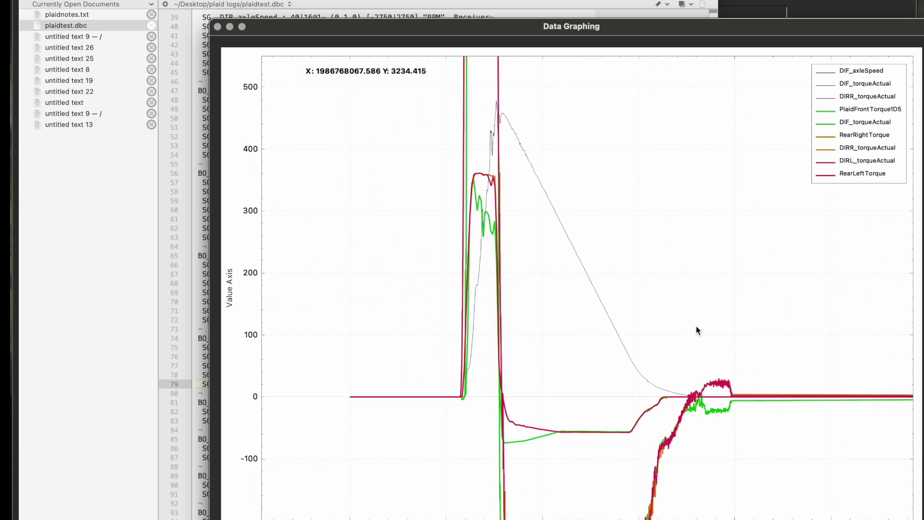
left_click_drag(647, 322, 538, 384)
scroll(634, 160, "down", 3)
right_click(458, 419)
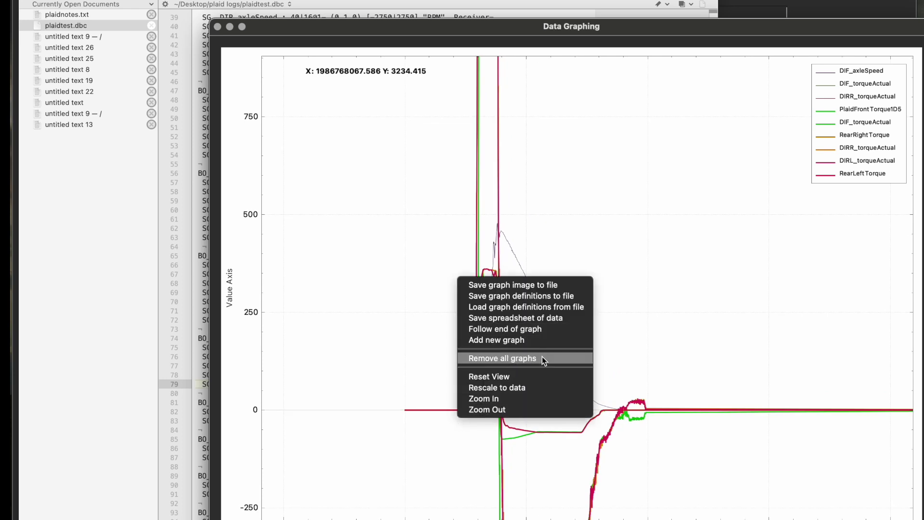
left_click(527, 388)
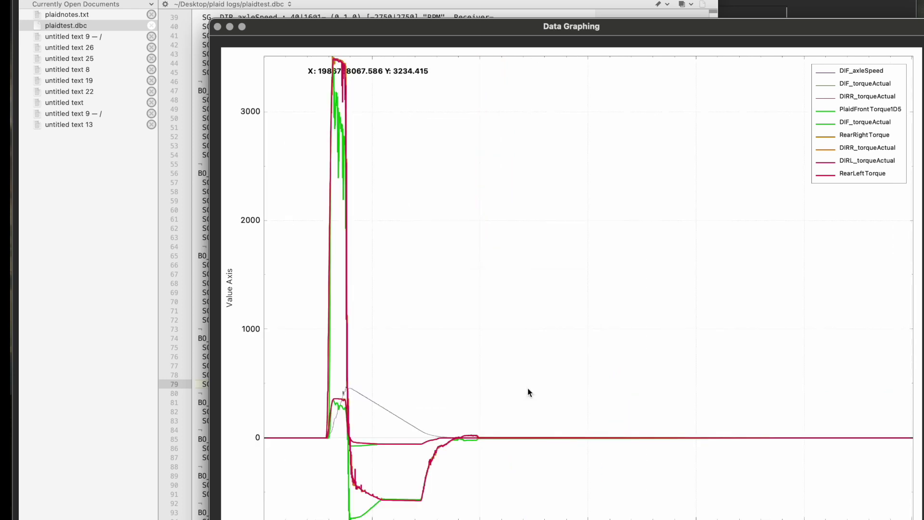
scroll(333, 436, "up", 10)
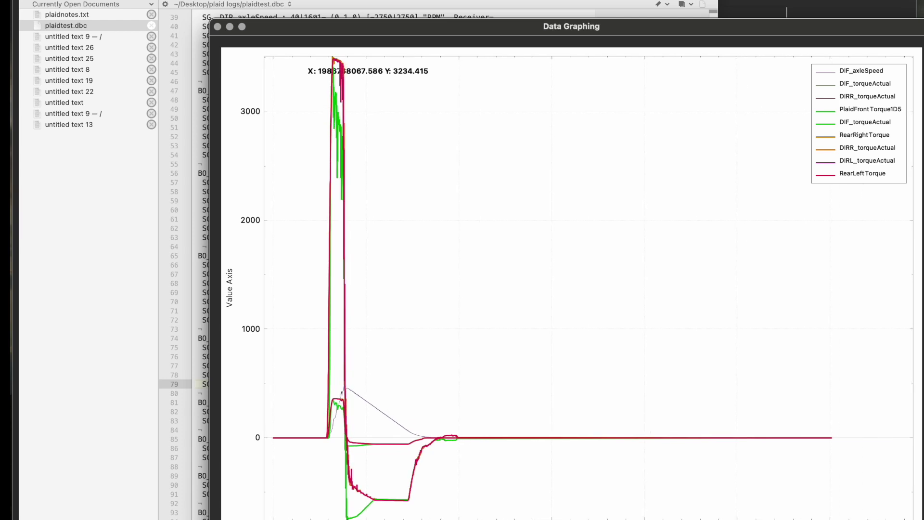
scroll(334, 510, "up", 1)
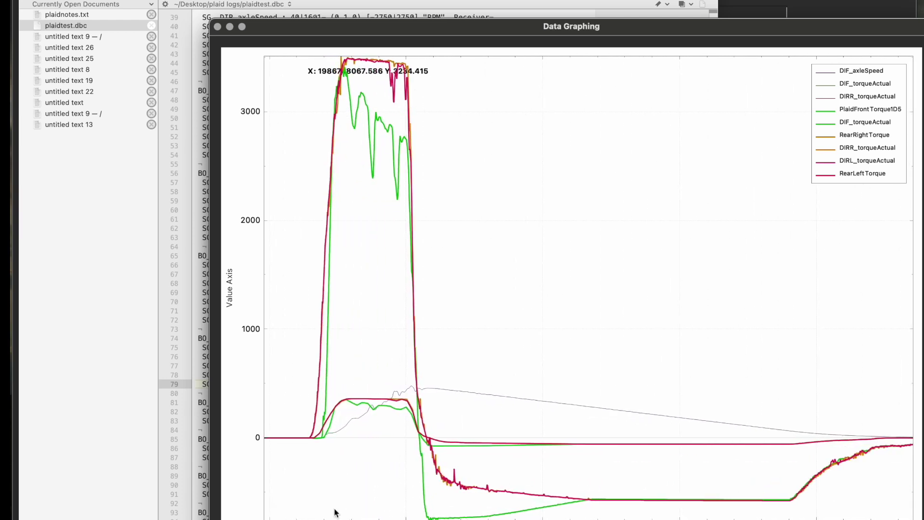
- Highlight the DIF_axleSpeed, DIRL_torqueActual and DIF_torqueActual curves in turn to identify them and read points, then clear the selection
left_click(433, 389)
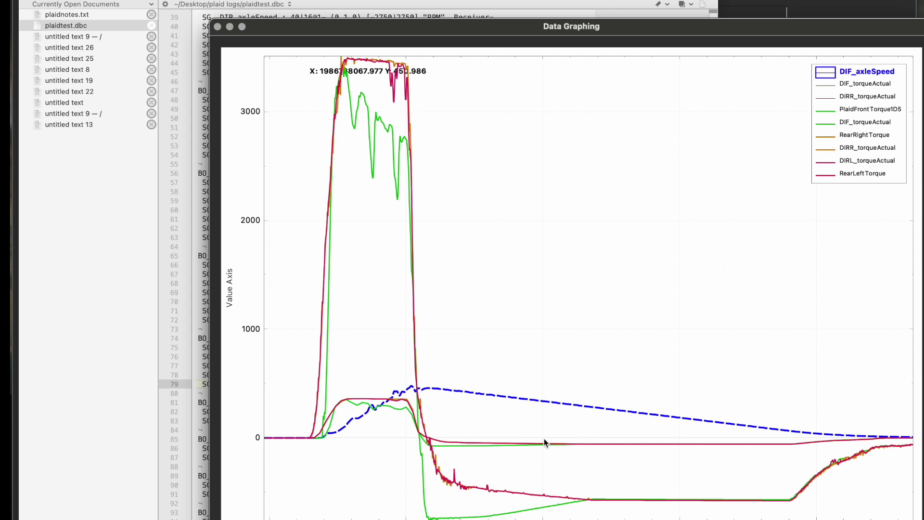
left_click(404, 144)
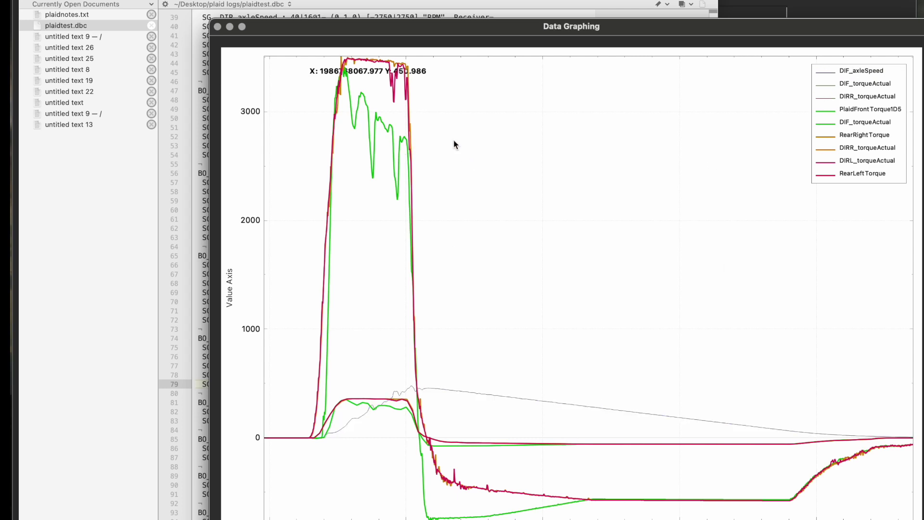
left_click(390, 69)
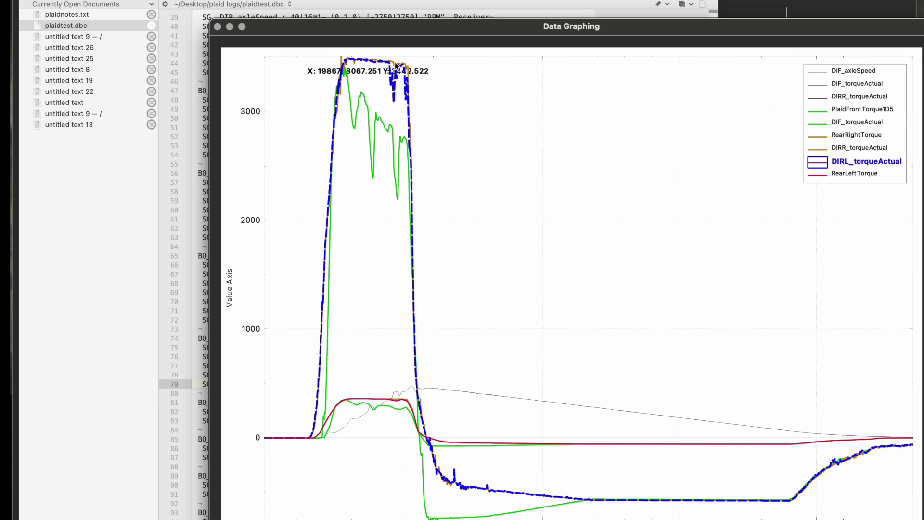
left_click(395, 62)
left_click(381, 121)
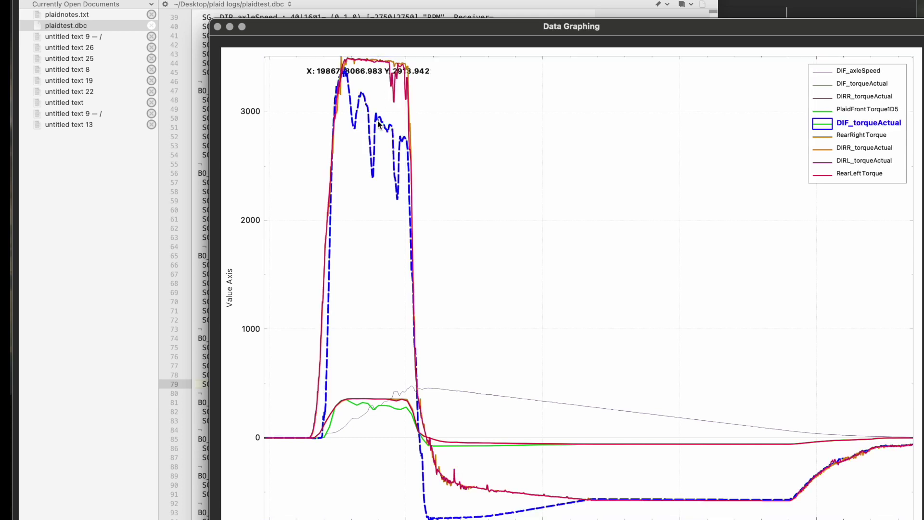
left_click(456, 205)
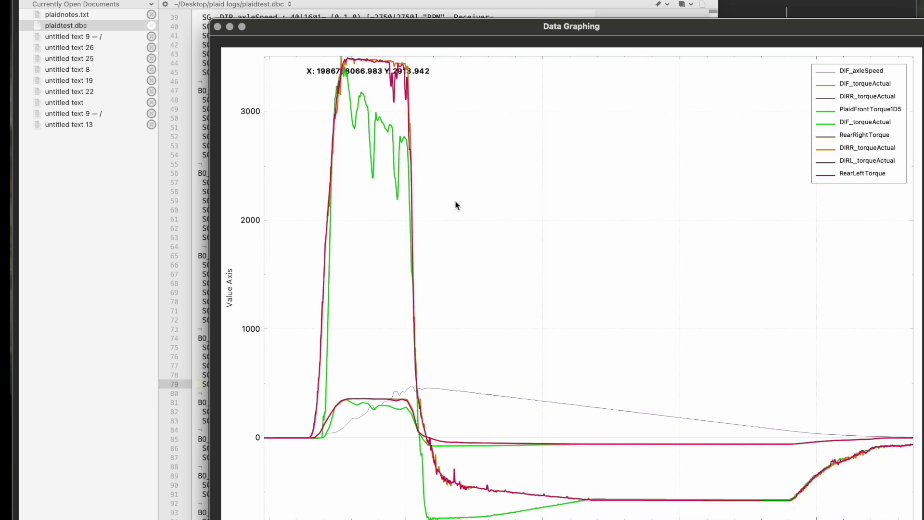
- Highlight the lower PlaidFrontTorque1D5 and RearLeftTorque curves to read a point on each, then deselect them
left_click(396, 408)
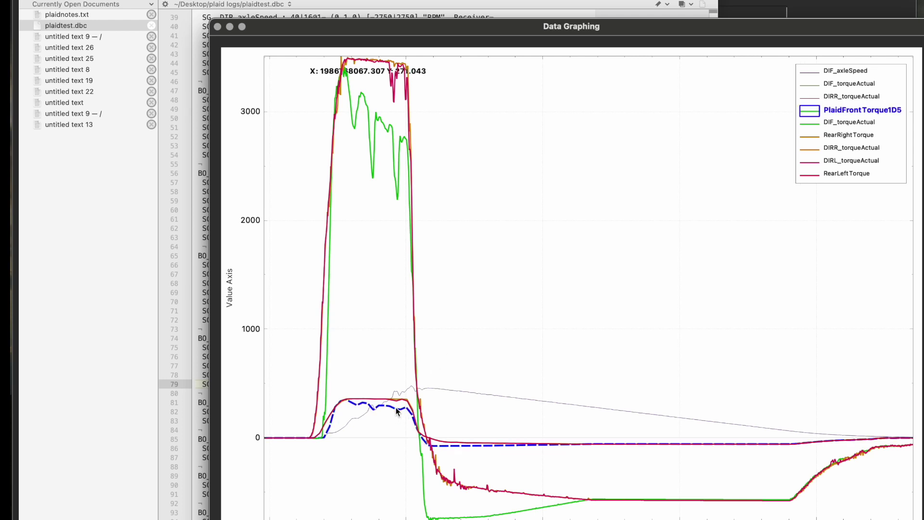
left_click(398, 400)
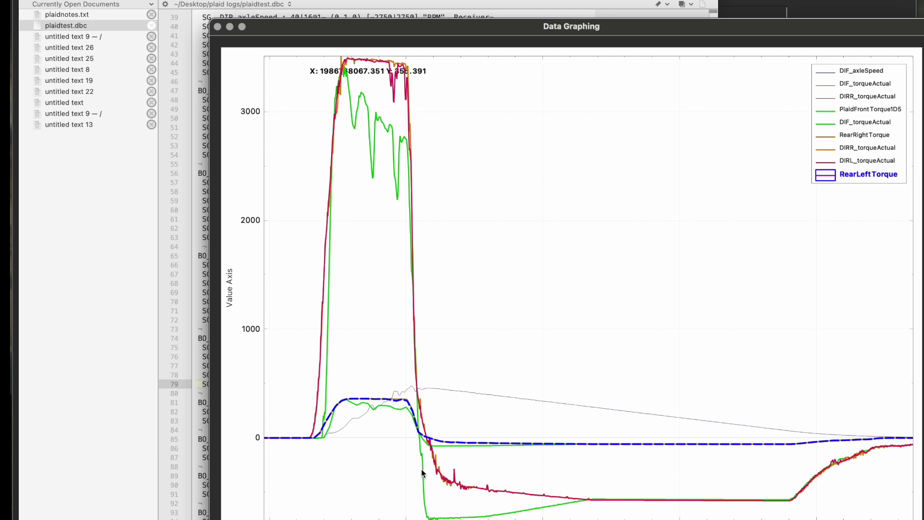
left_click(492, 340)
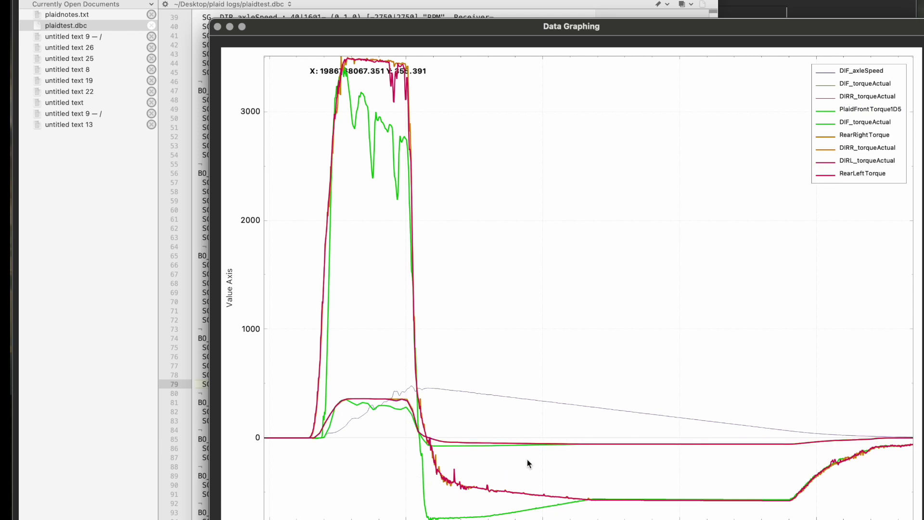